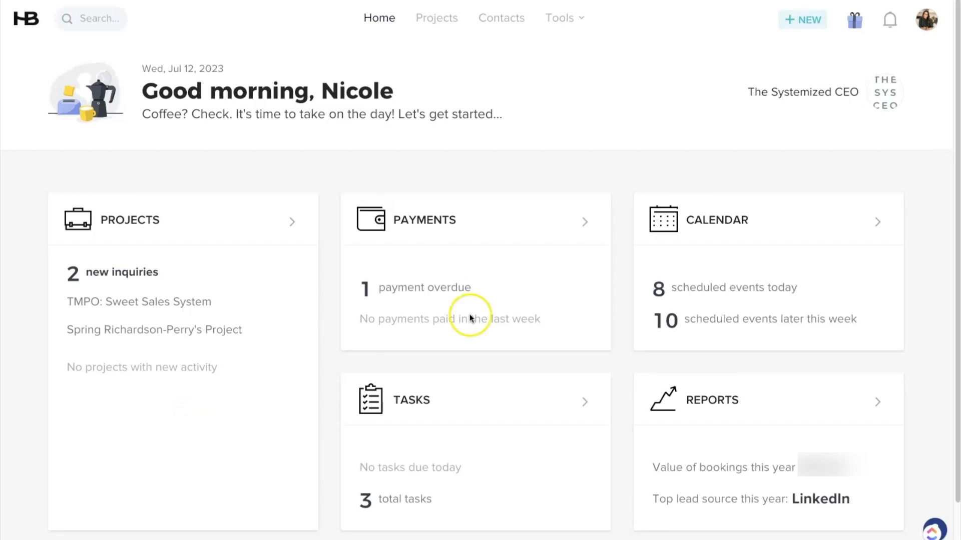
- Open the Automations page and review the lead form and contact form trigger options for the "Questions for new clients (example)" automation
click(561, 19)
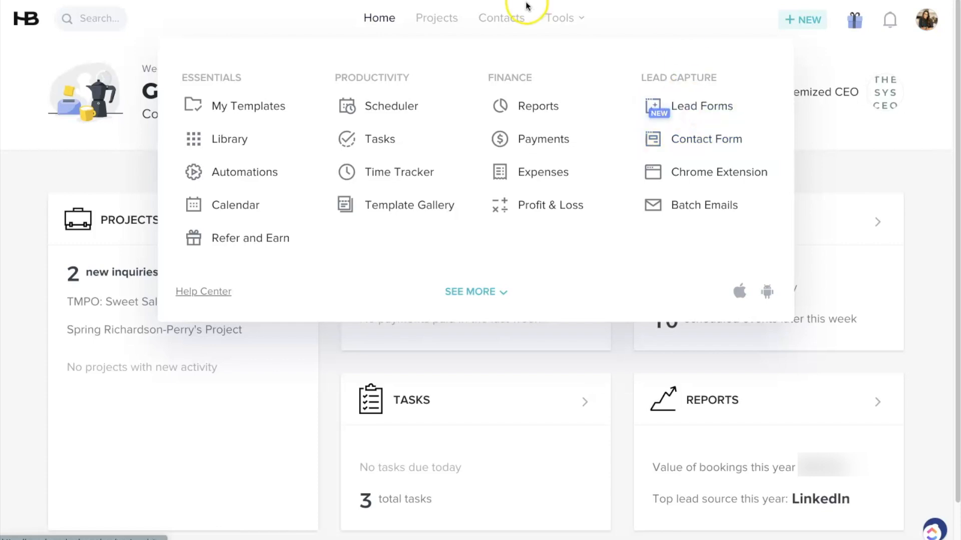
mouse_move(565, 20)
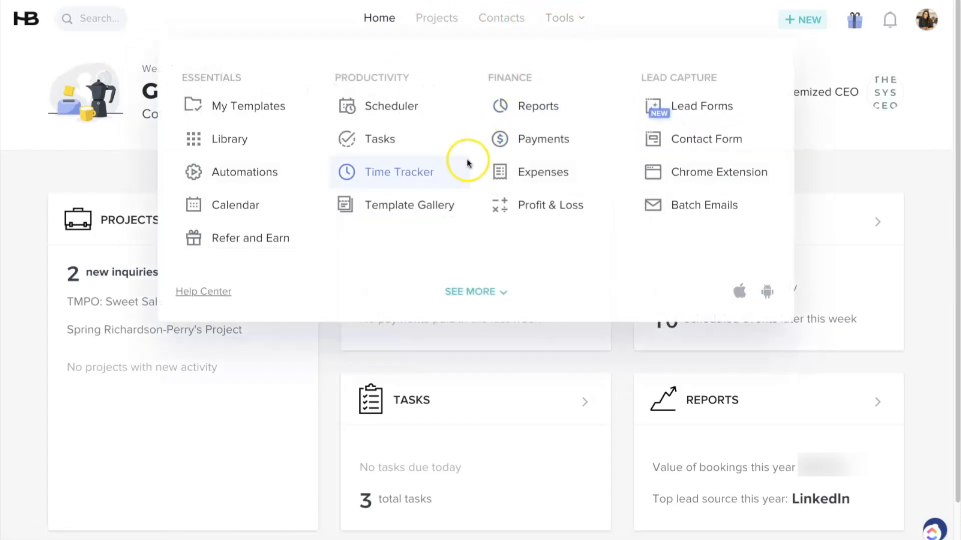
click(251, 169)
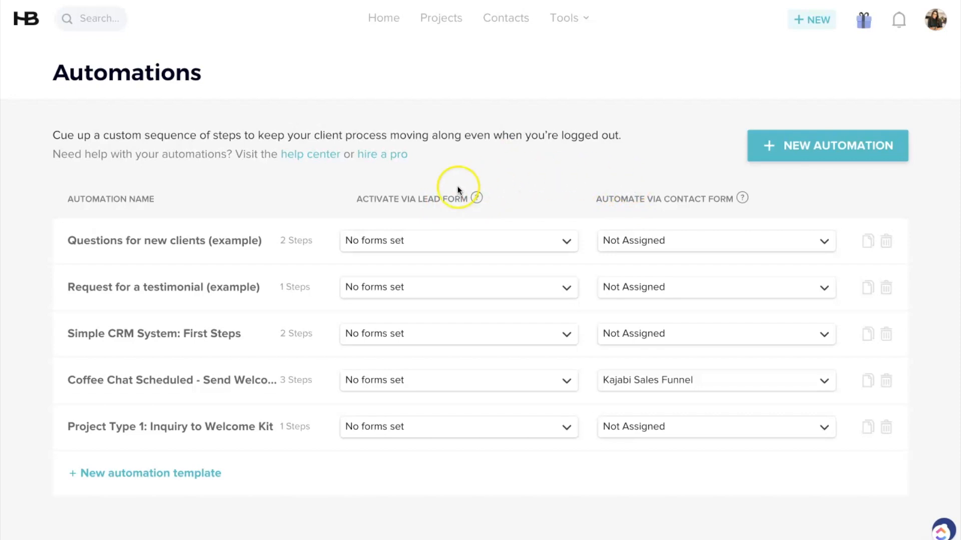
click(573, 244)
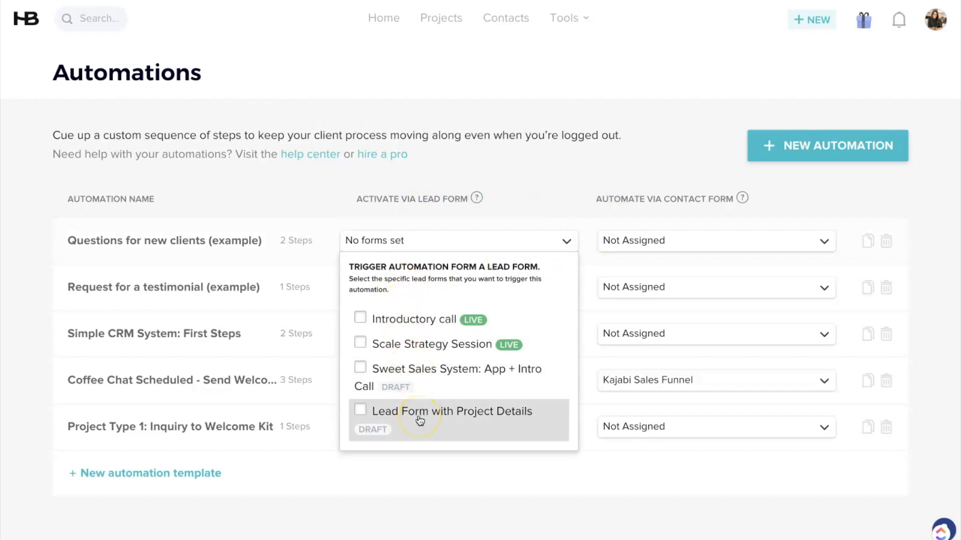
click(579, 181)
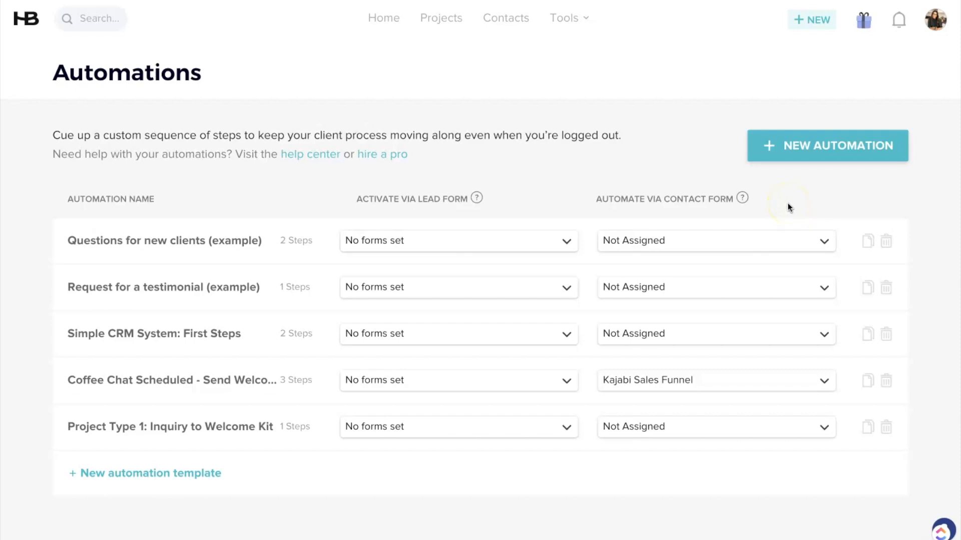
click(784, 243)
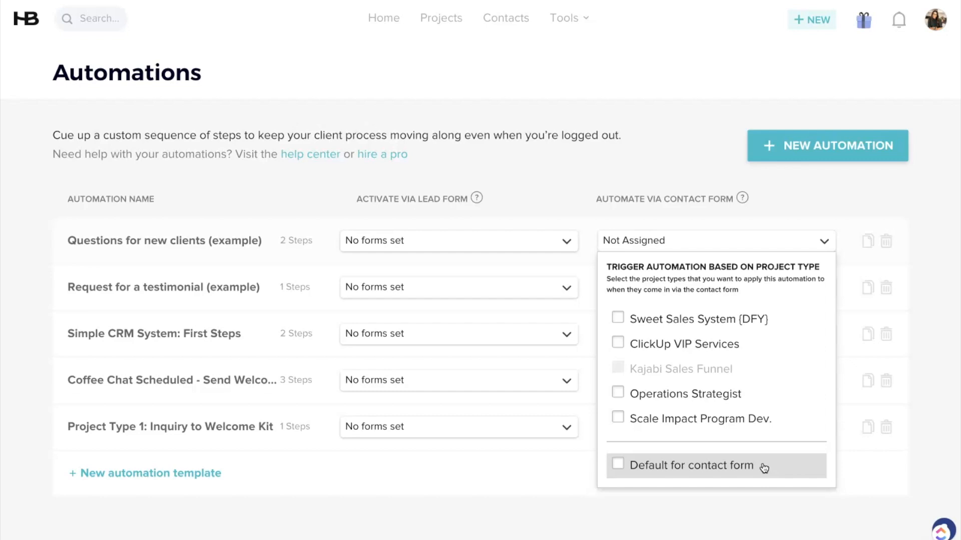
click(662, 166)
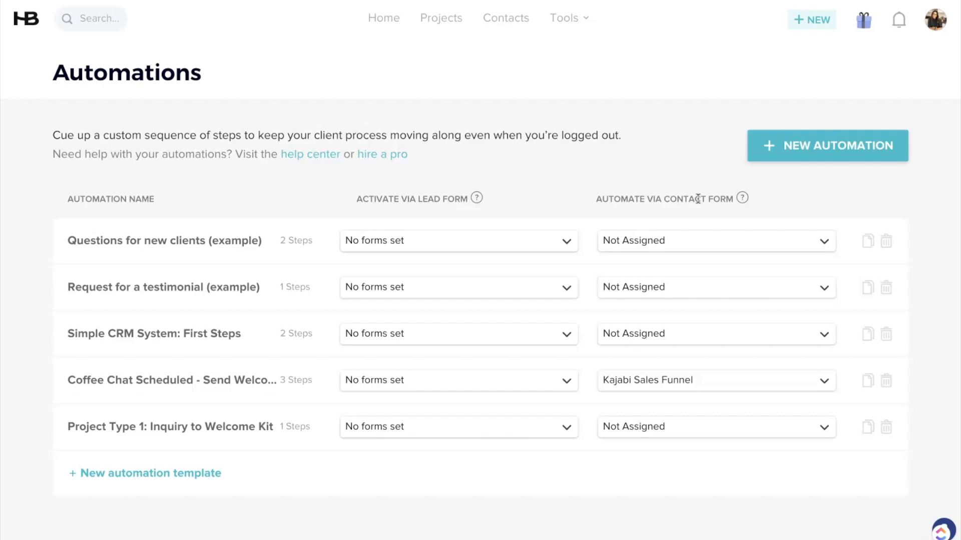
- Open the Kajabi Coach Funnel project dated Apr 13, 2023 and view the automations available for it
click(441, 22)
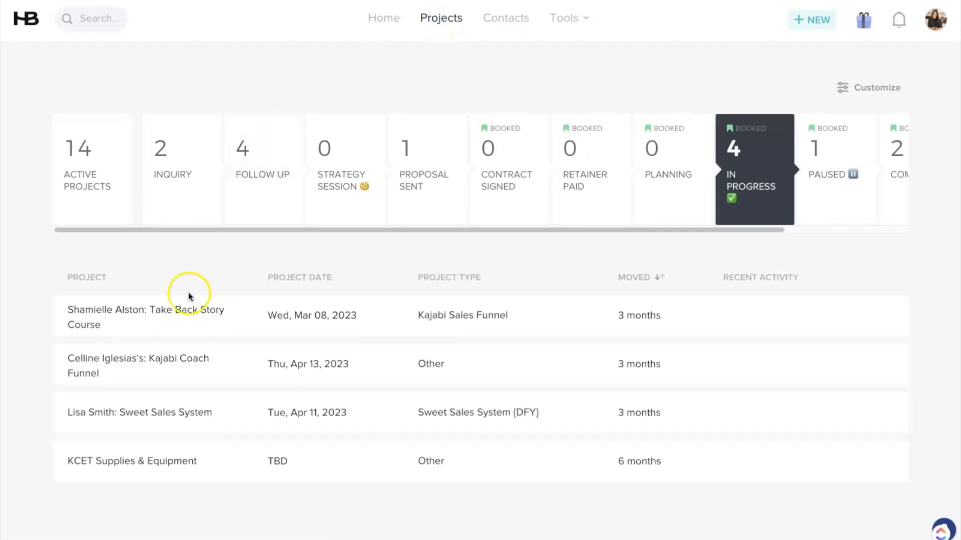
click(537, 371)
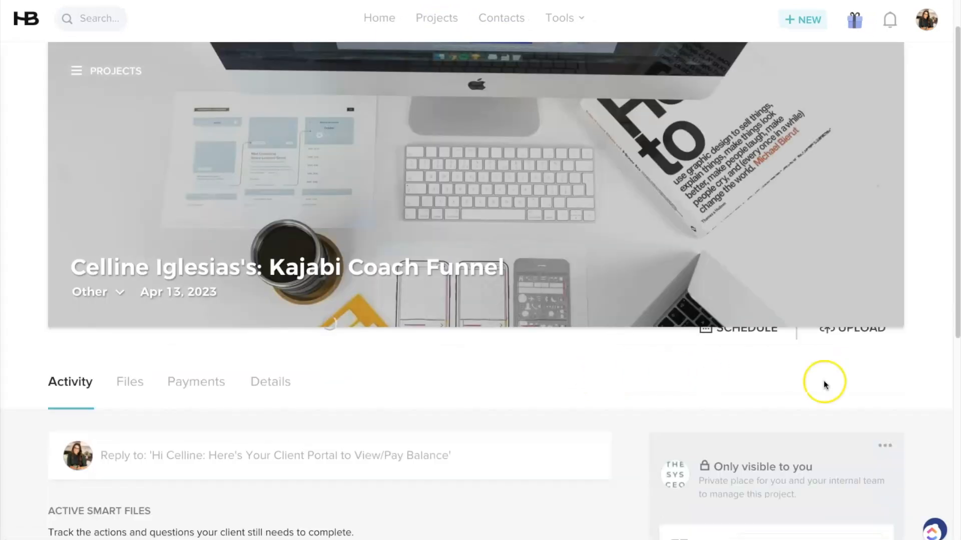
scroll(911, 427, down, 7)
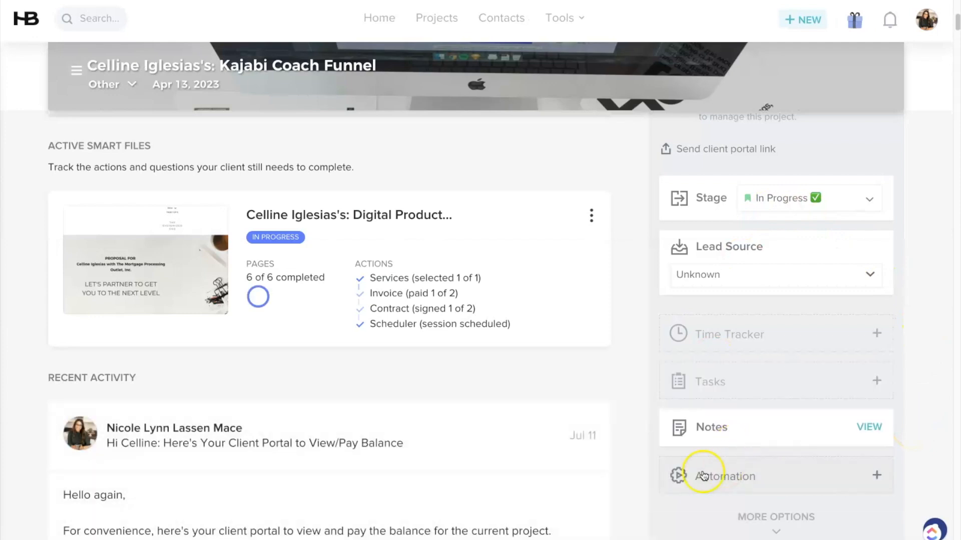
click(733, 476)
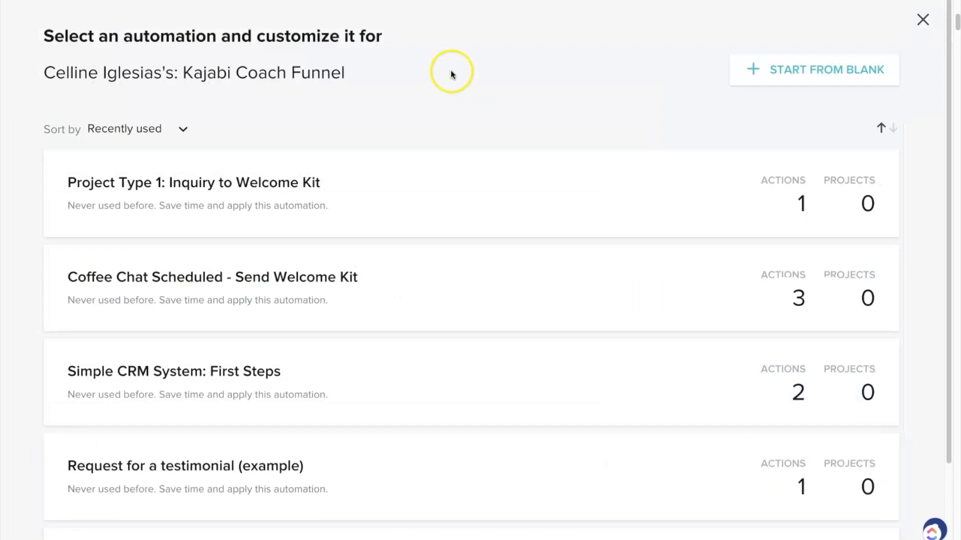
scroll(350, 208, down, 1)
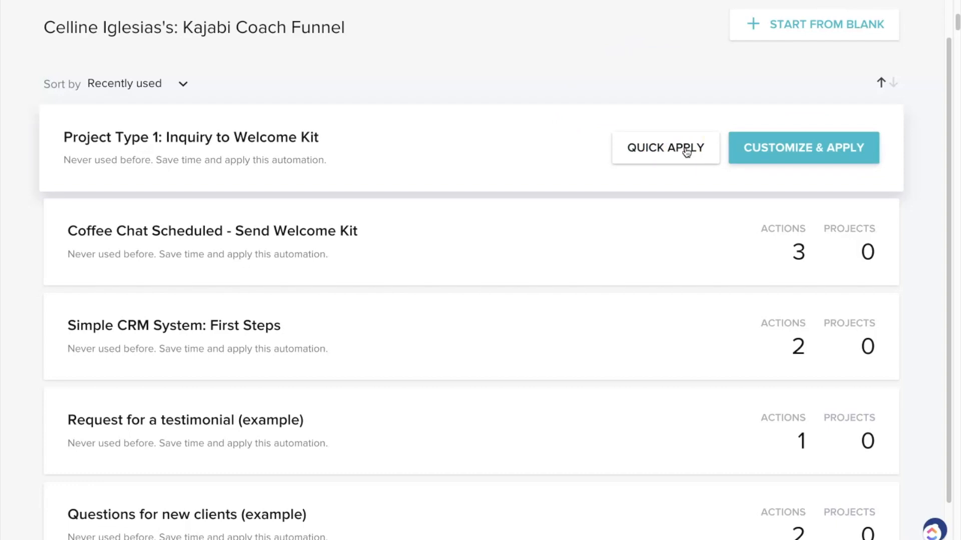
- Open "Project Type 1: Inquiry to Welcome Kit" for customizing, review its Send Smart File action settings, and close it
click(797, 150)
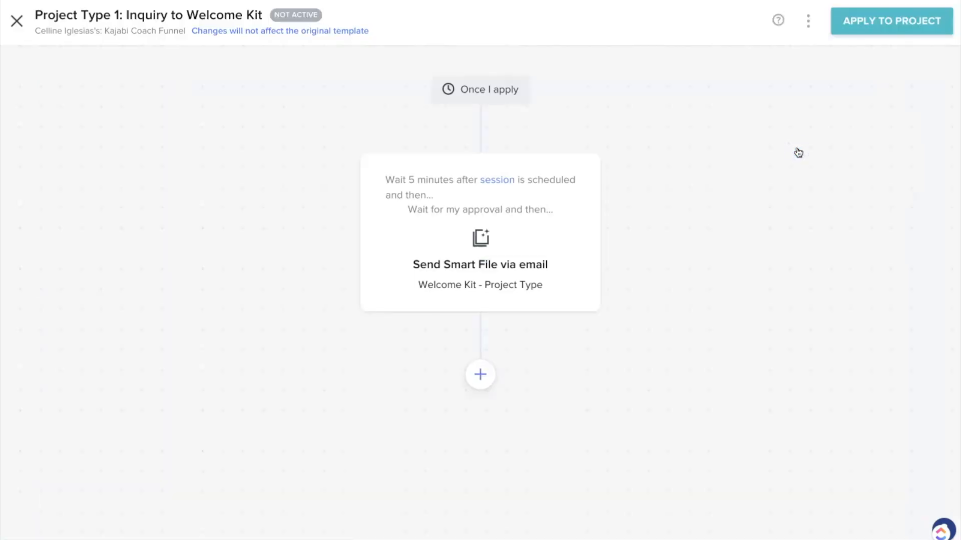
click(489, 195)
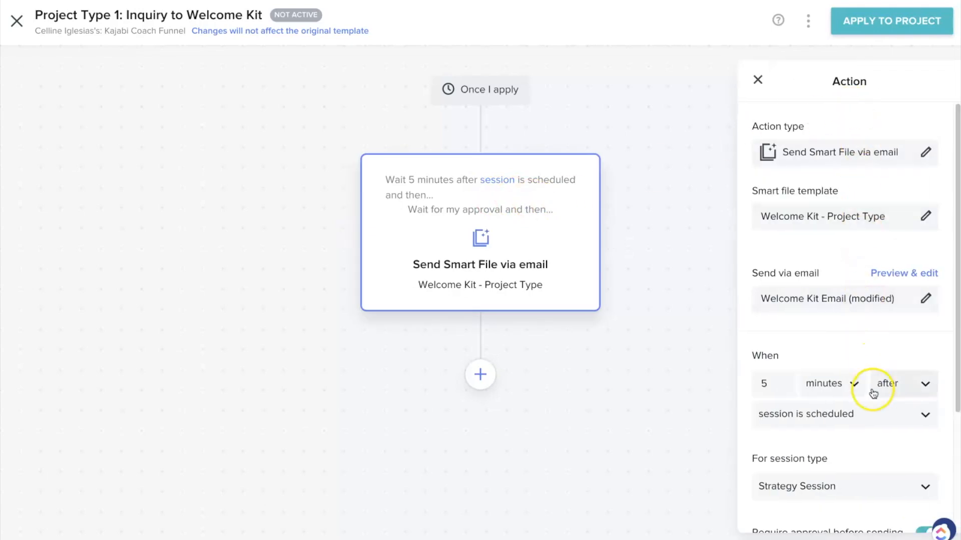
scroll(871, 392, down, 3)
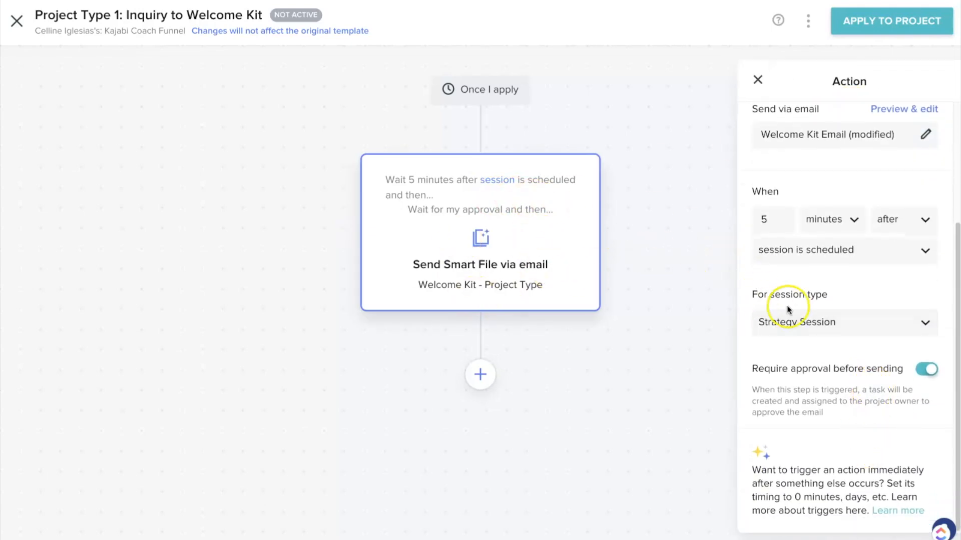
scroll(773, 300, up, 3)
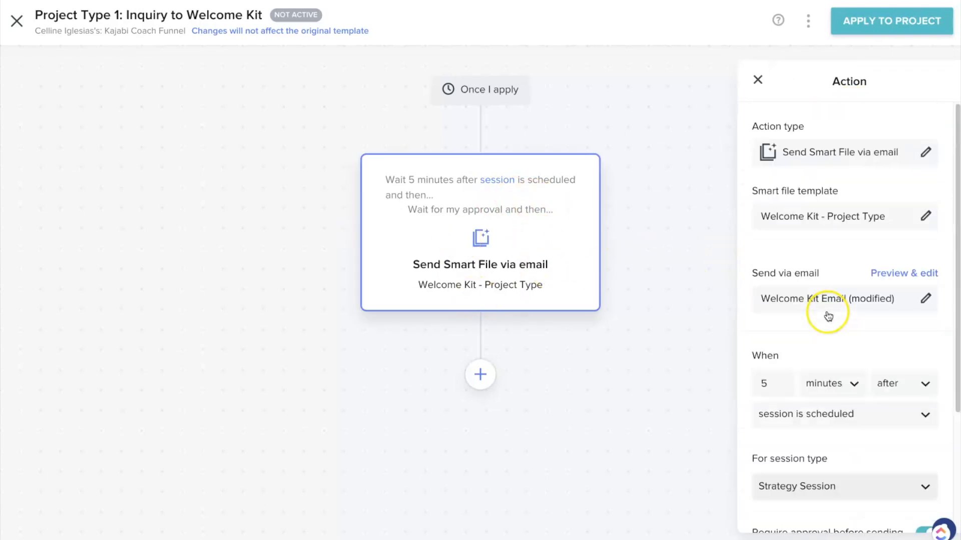
click(888, 32)
click(18, 22)
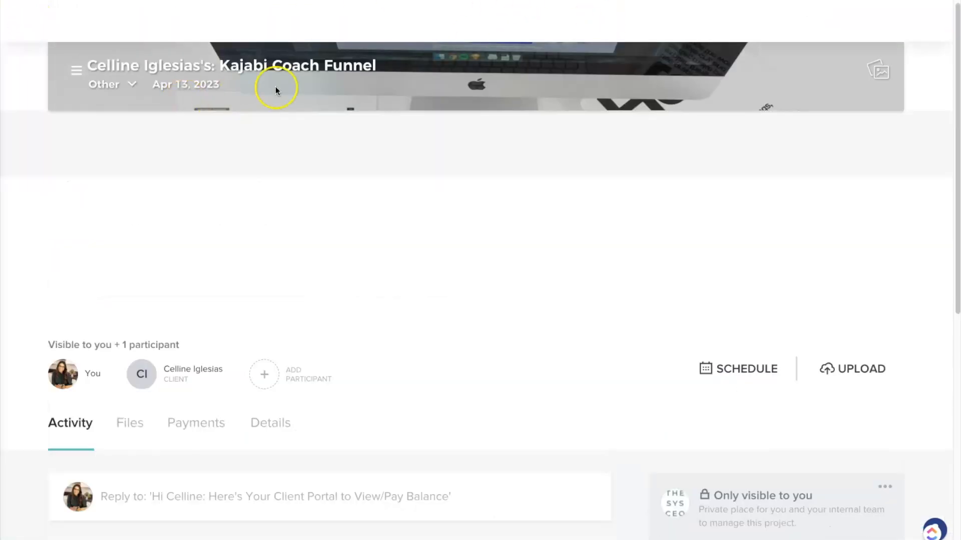
- Return to the Automations page and create a new blank automation
scroll(295, 123, down, 8)
scroll(294, 130, up, 8)
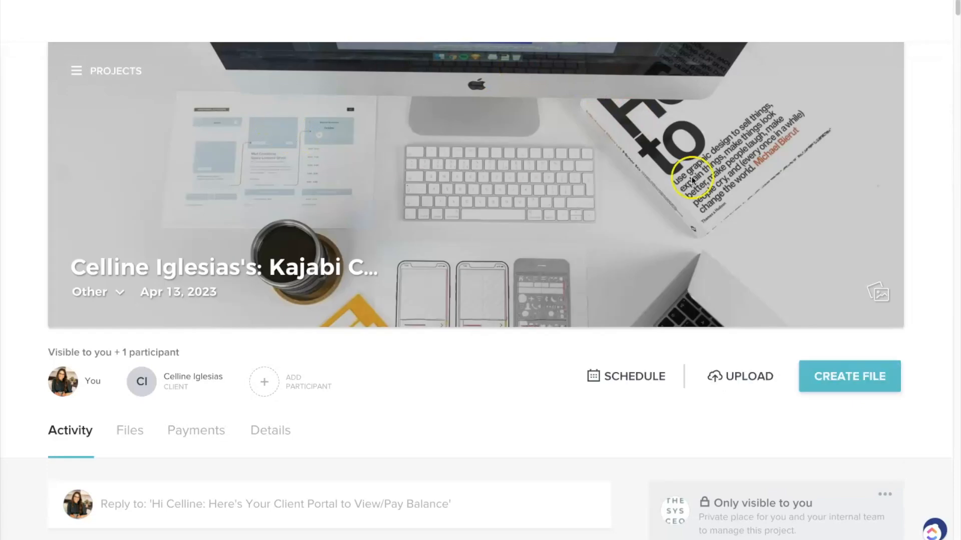
click(381, 18)
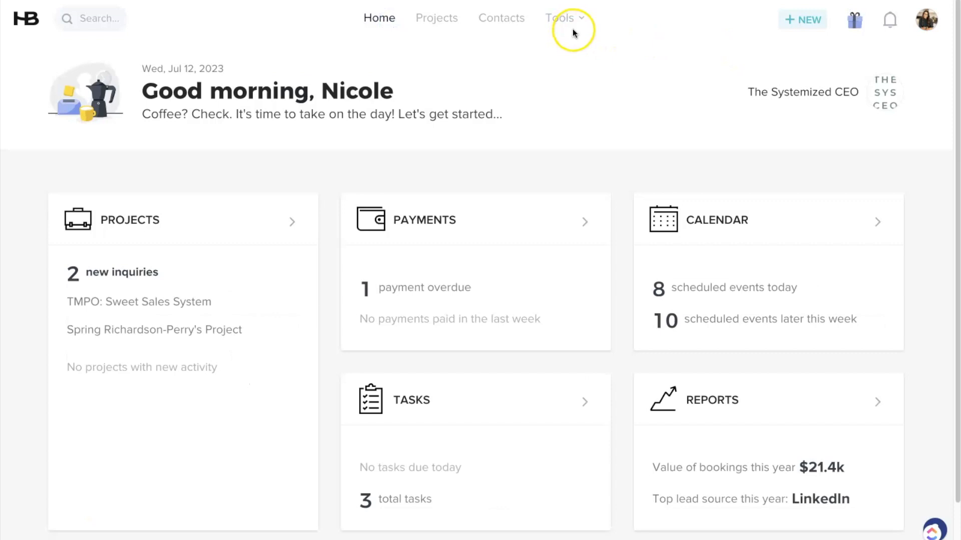
mouse_move(573, 34)
click(230, 170)
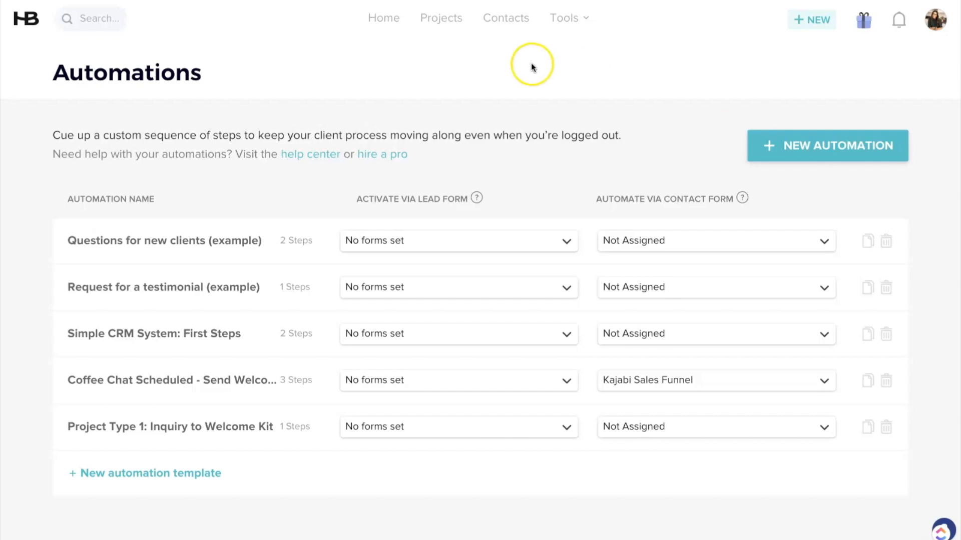
mouse_move(562, 18)
click(248, 173)
click(836, 155)
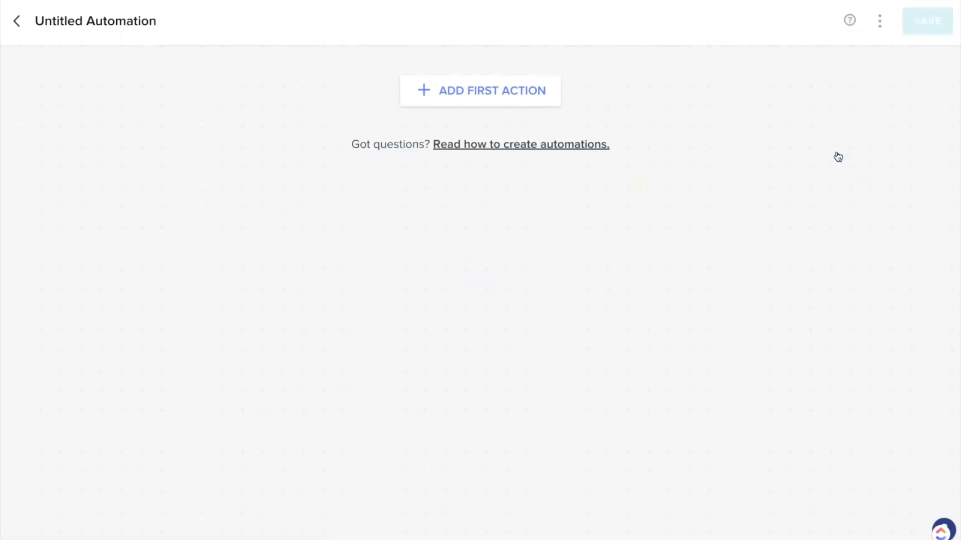
- Name the new automation "Payment to Onboarding"
click(91, 27)
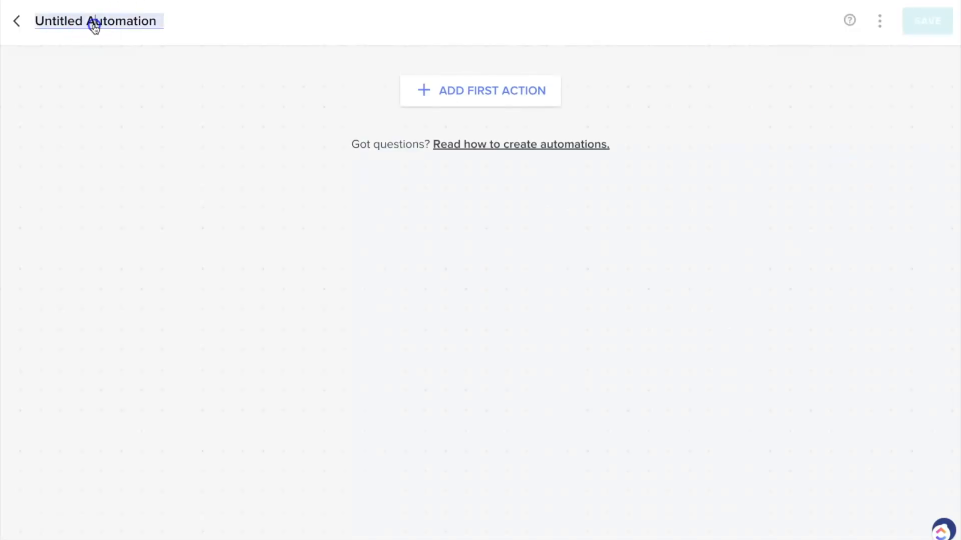
triple_click(95, 28)
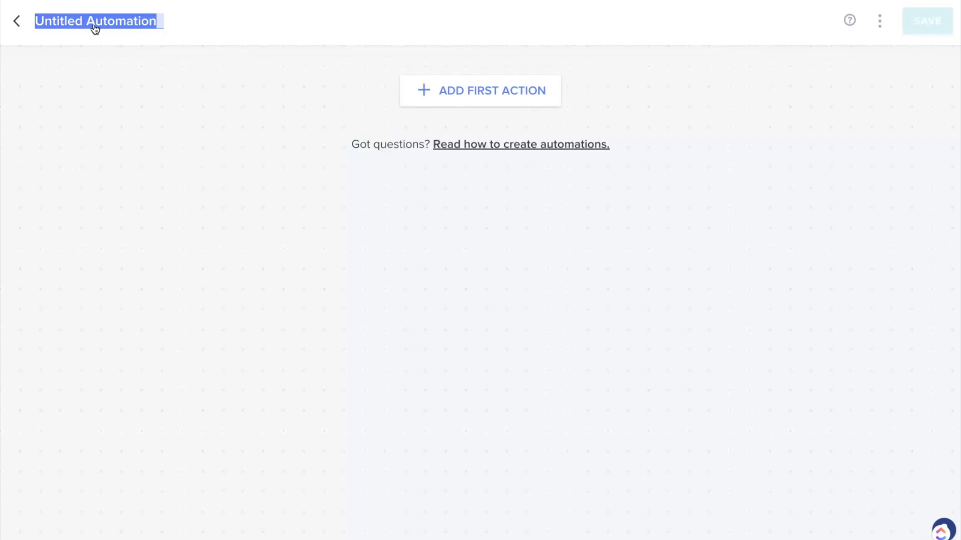
text(Payment)
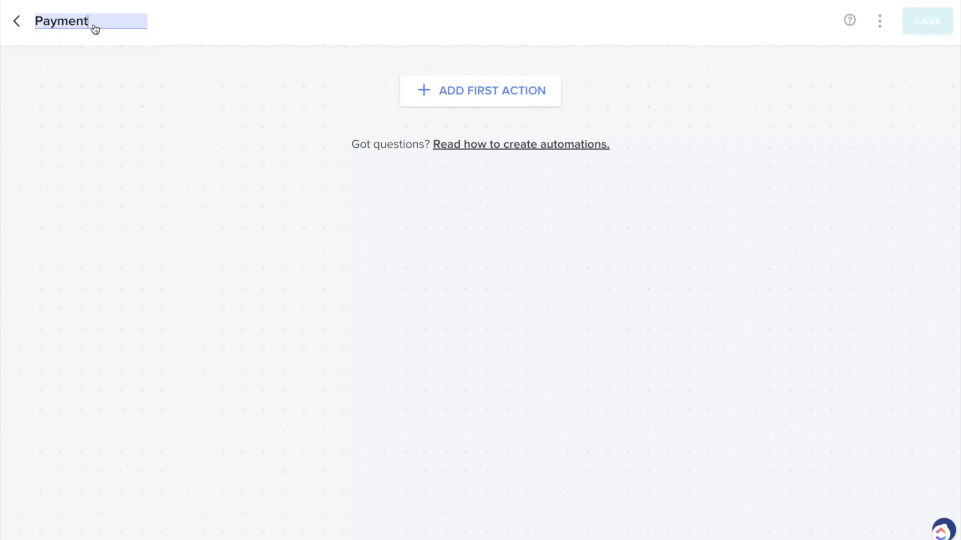
text( to Onboarding)
click(262, 45)
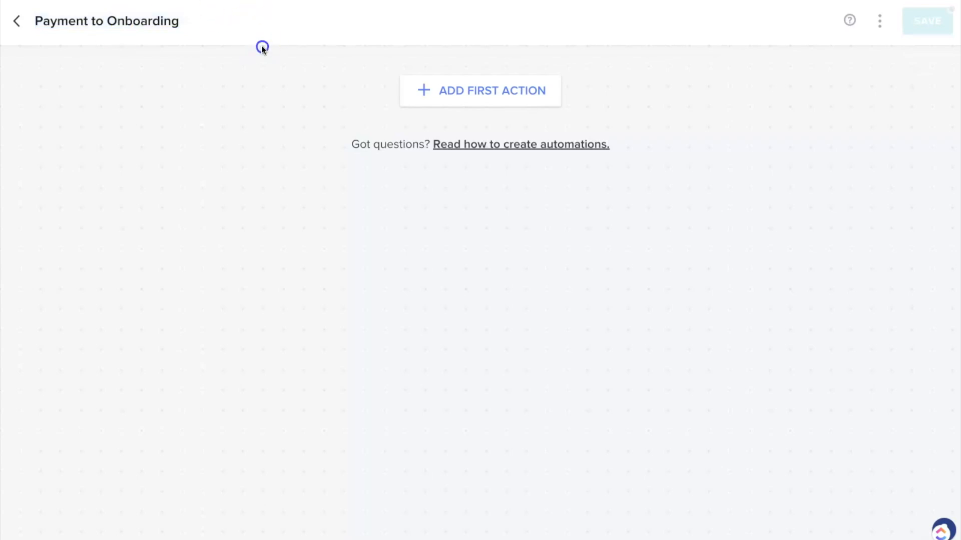
- Add a Send Smart File via email action as the first action, using the saved "End of Contract: Happiness Questionnaire" template
click(478, 92)
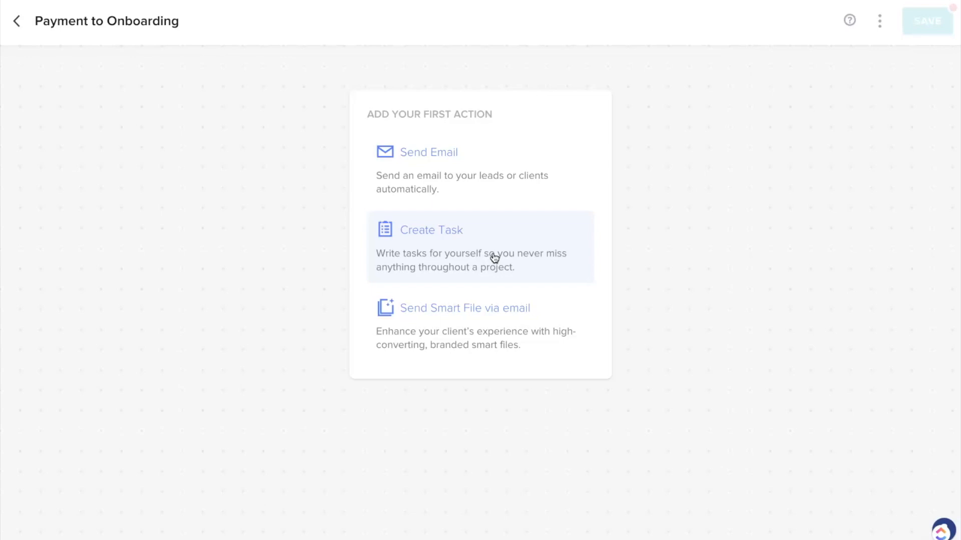
click(493, 327)
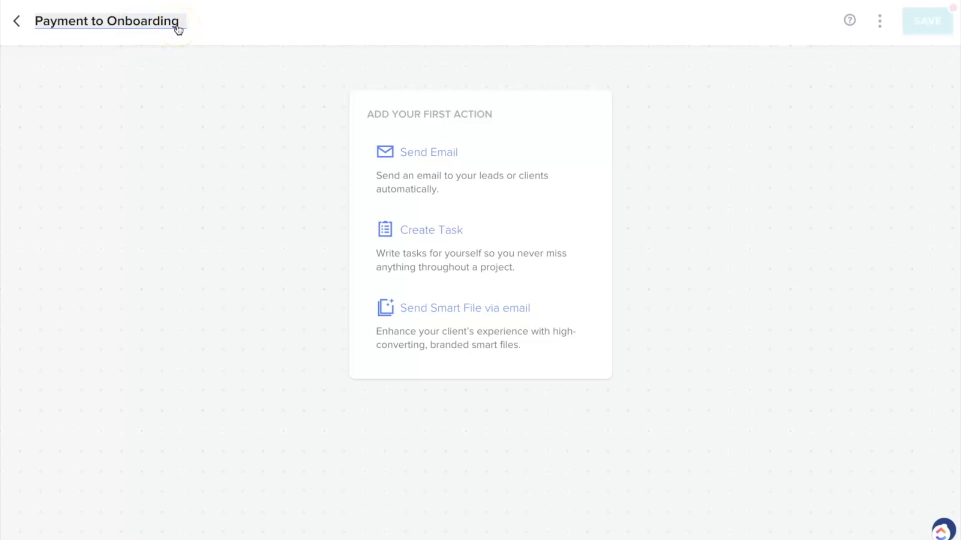
click(504, 320)
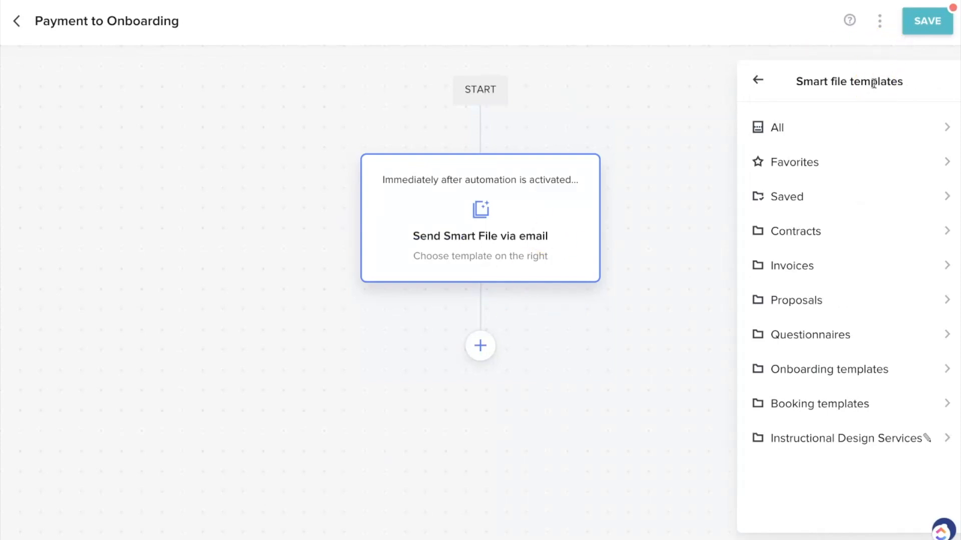
click(866, 197)
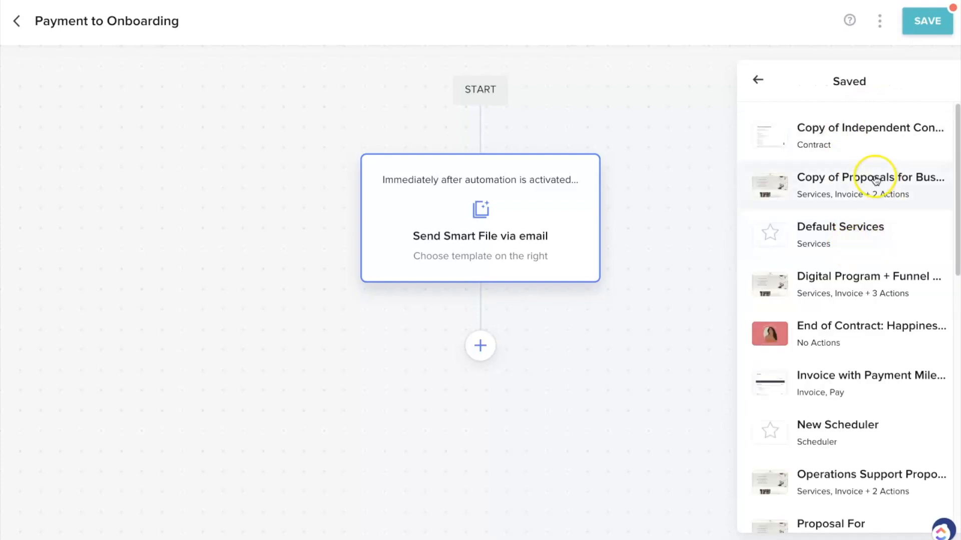
scroll(869, 375, down, 1)
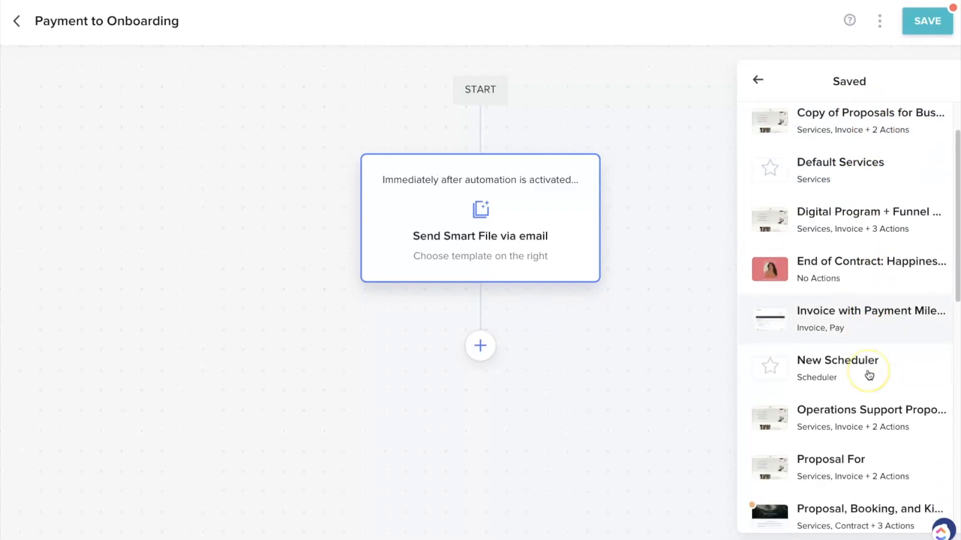
scroll(869, 376, down, 1)
click(830, 198)
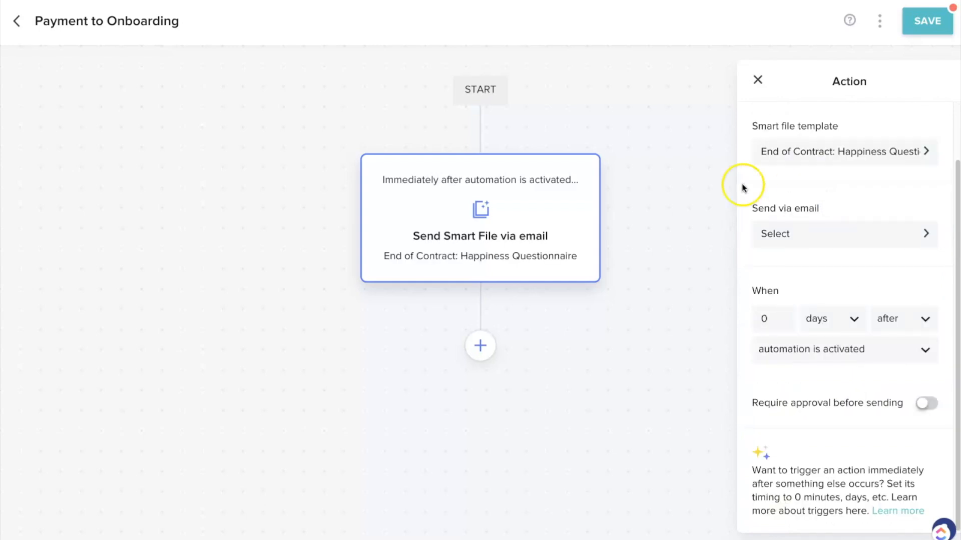
- Rename the automation "Off-boarding"
click(123, 22)
key(BackSpace)
key(BackSpace)
text(Off)
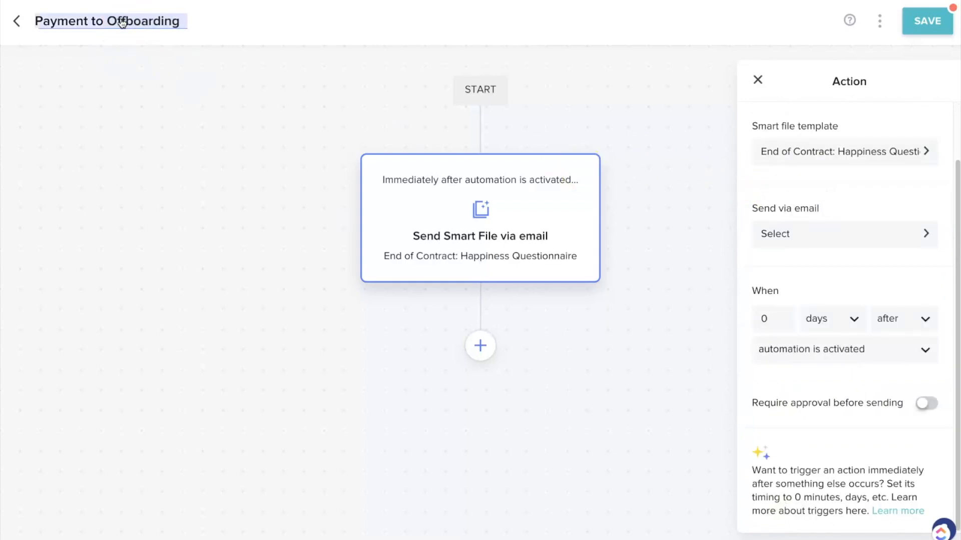
drag(104, 21, 15, 25)
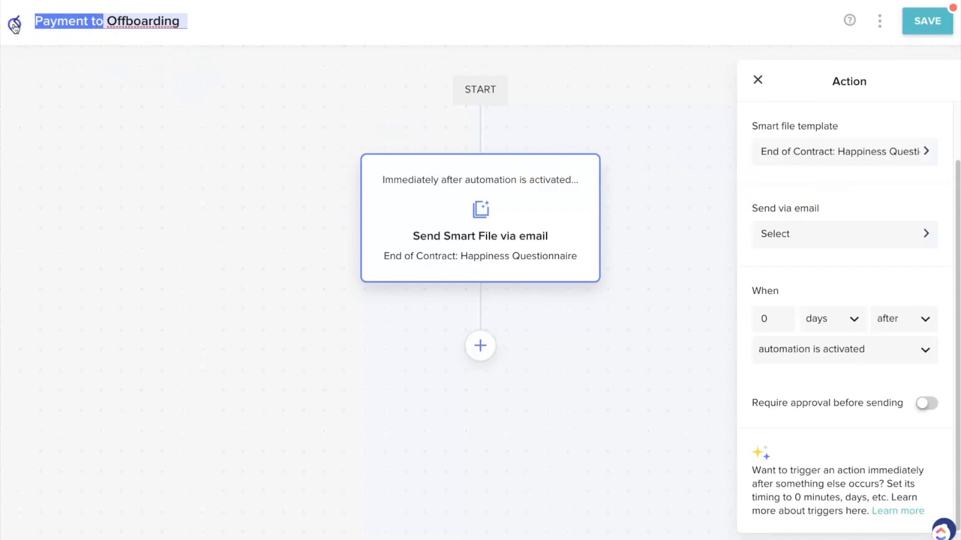
key(BackSpace)
click(59, 25)
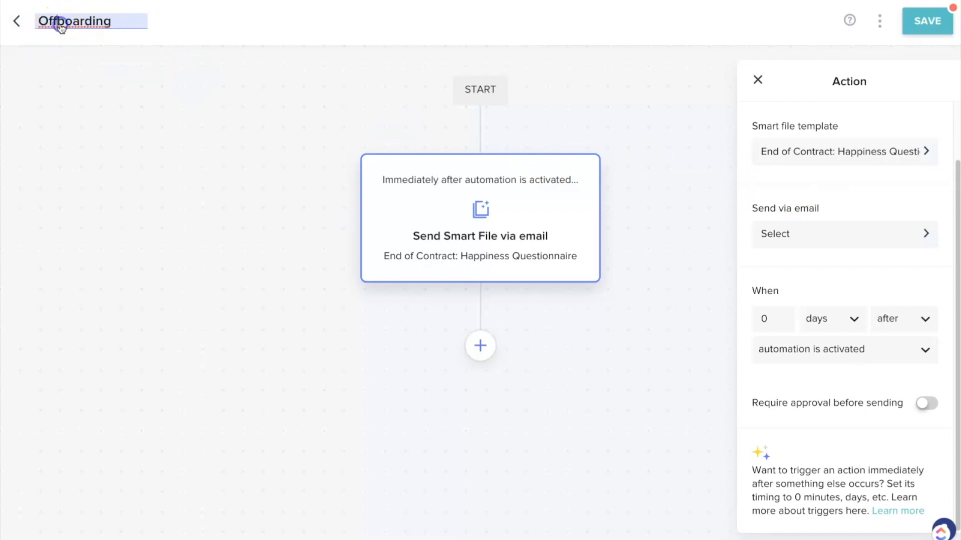
text(-)
click(203, 27)
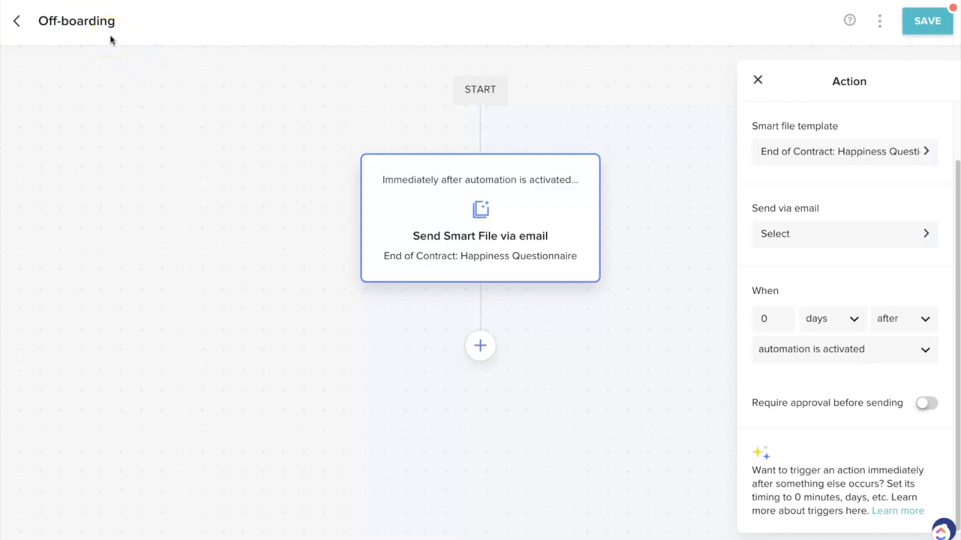
- Choose the saved "End of Contract Happiness Questionnaire" email template for sending the smart file
click(552, 210)
click(807, 236)
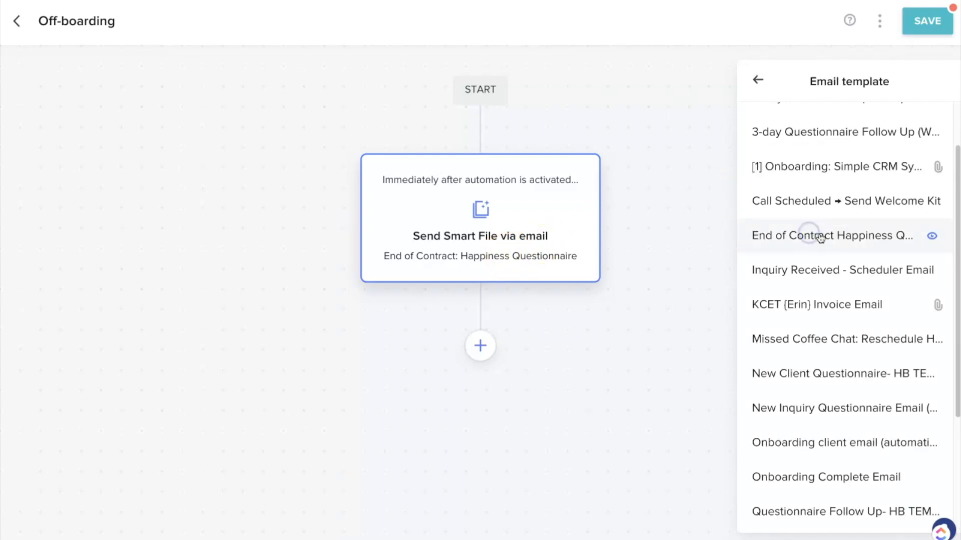
click(758, 80)
click(874, 243)
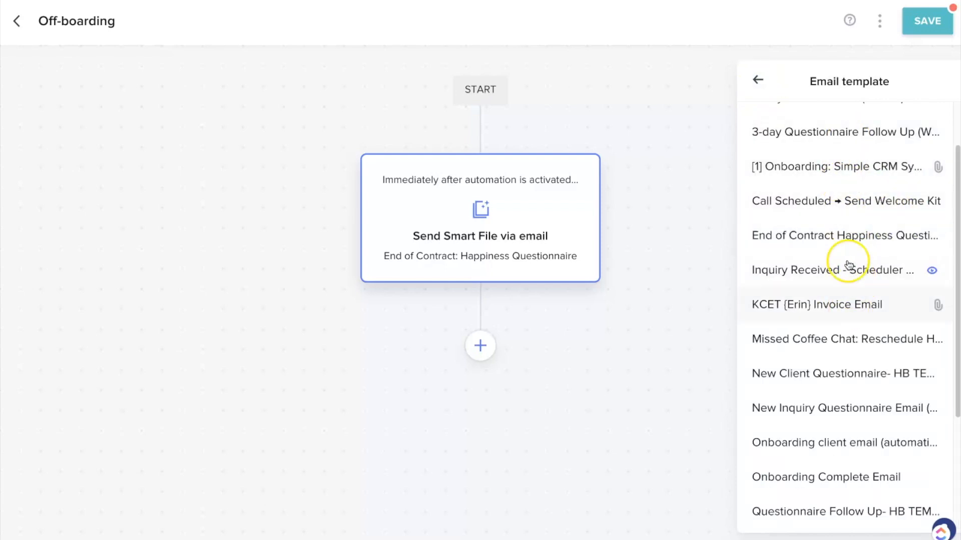
click(836, 233)
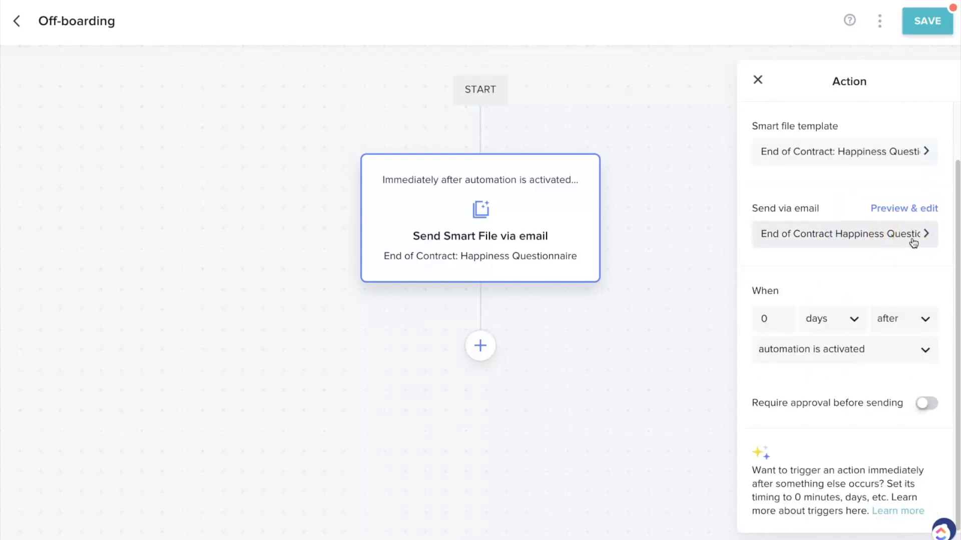
- Open the selected email for editing, review its client first name placeholder, message and signature, and use this email for the action
click(915, 213)
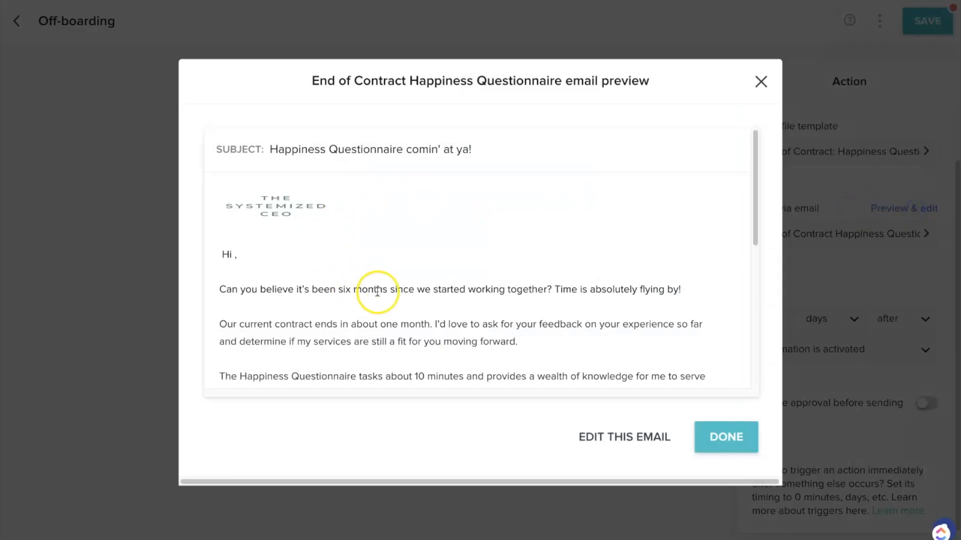
scroll(376, 291, down, 1)
click(628, 436)
scroll(552, 312, down, 3)
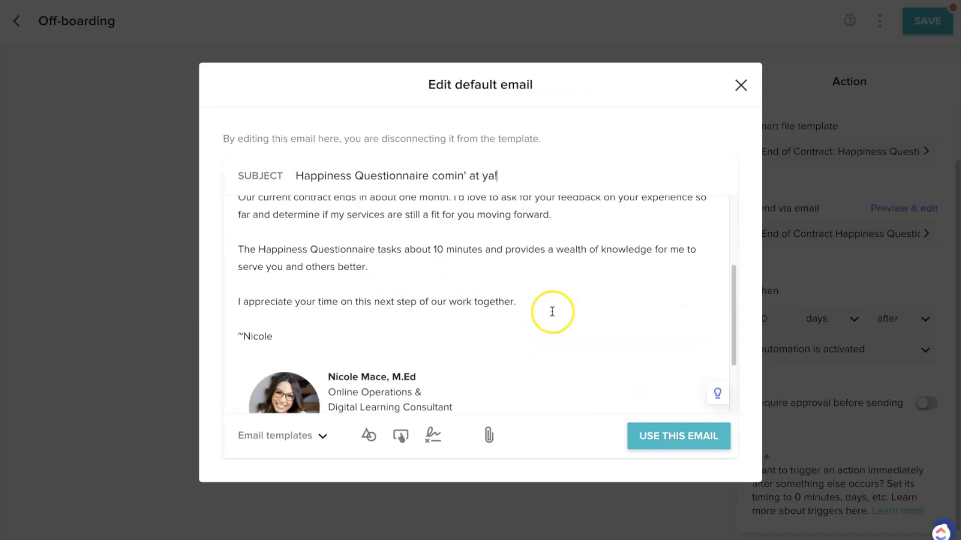
scroll(585, 357, up, 5)
drag(402, 277, 251, 272)
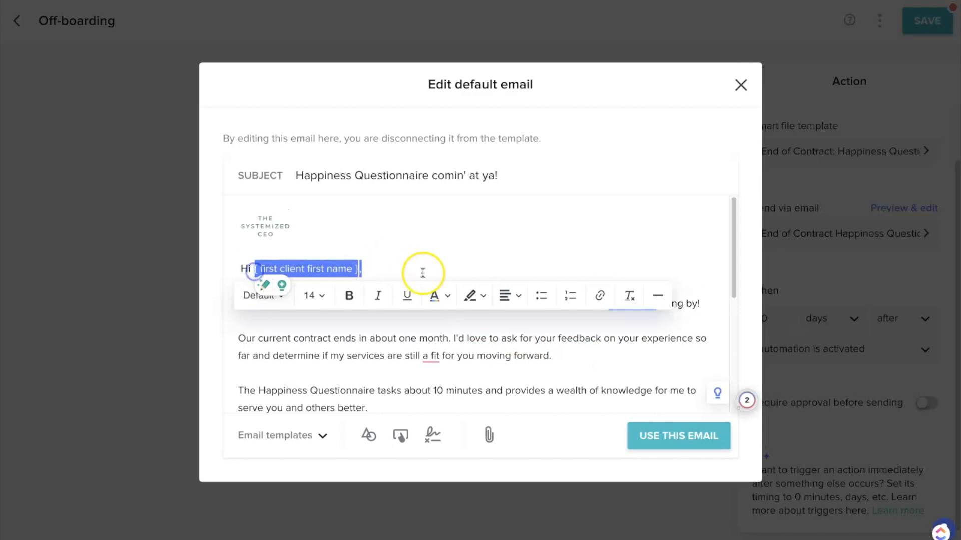
click(422, 273)
scroll(497, 326, down, 3)
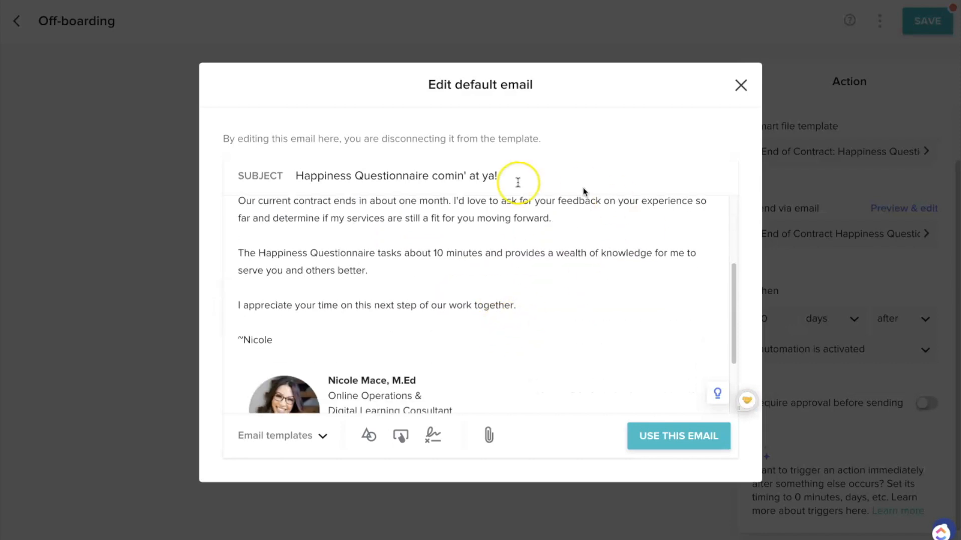
scroll(529, 291, down, 2)
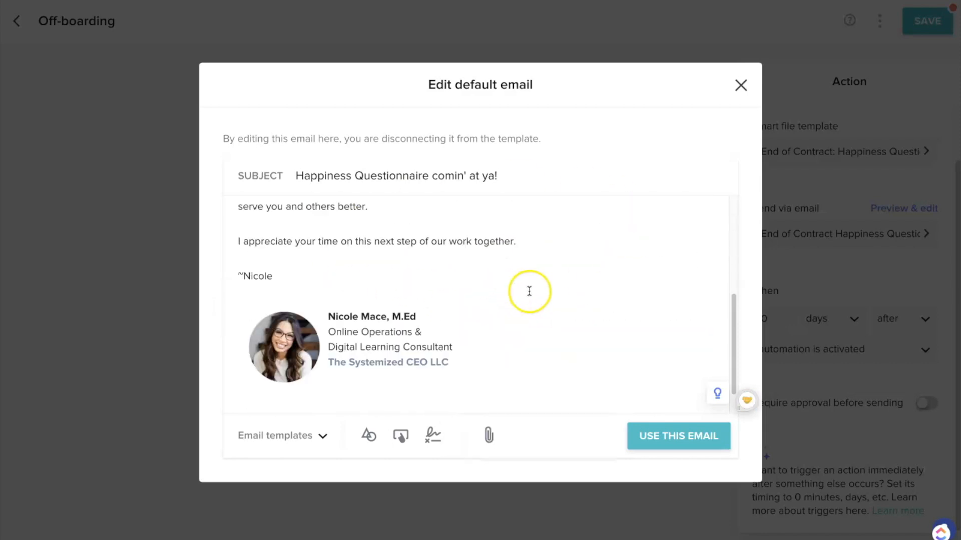
click(687, 444)
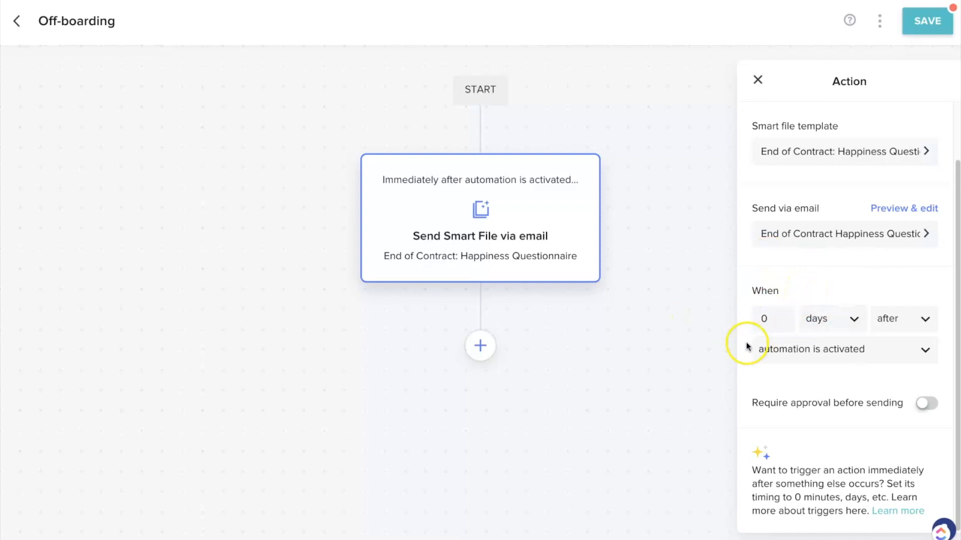
- Review the available trigger events and set the smart file action to be timed after the project end date
click(784, 350)
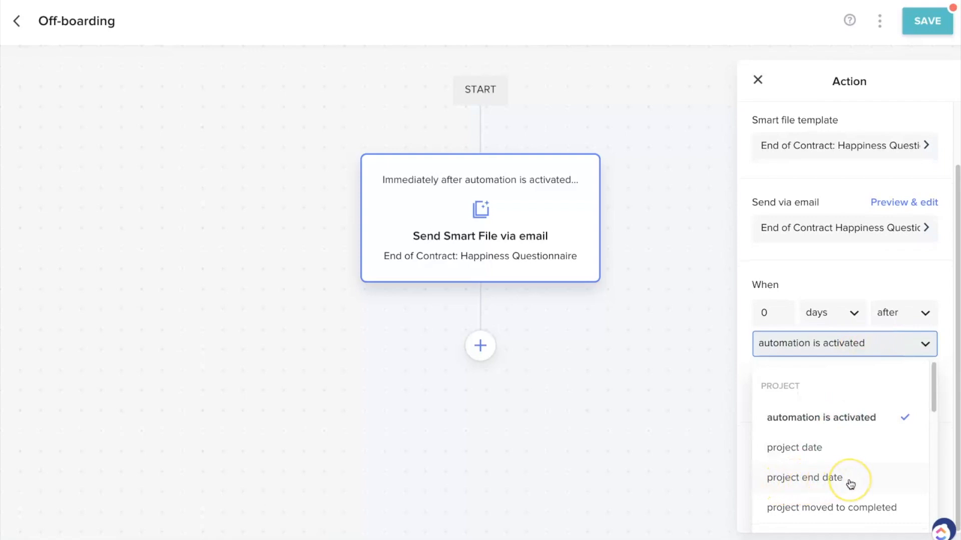
scroll(840, 447, down, 1)
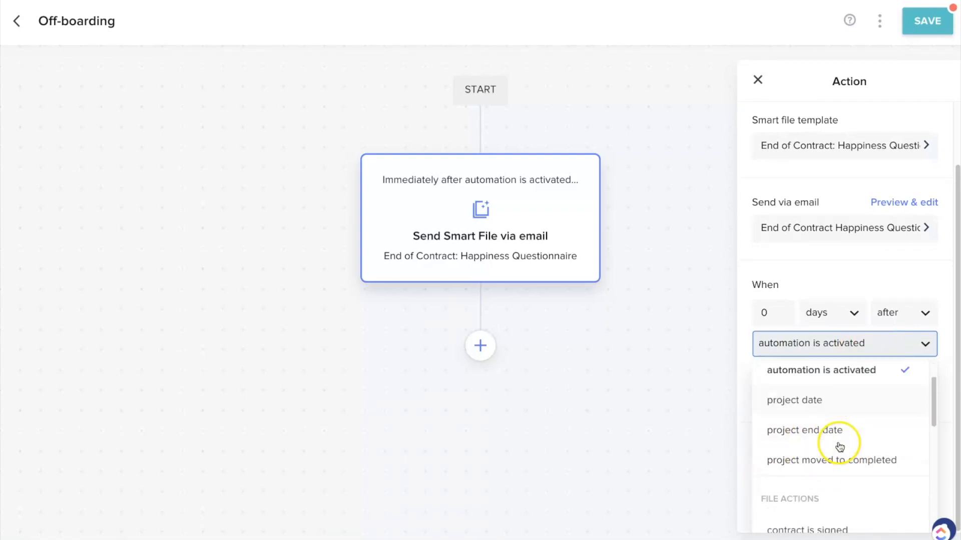
scroll(840, 447, down, 2)
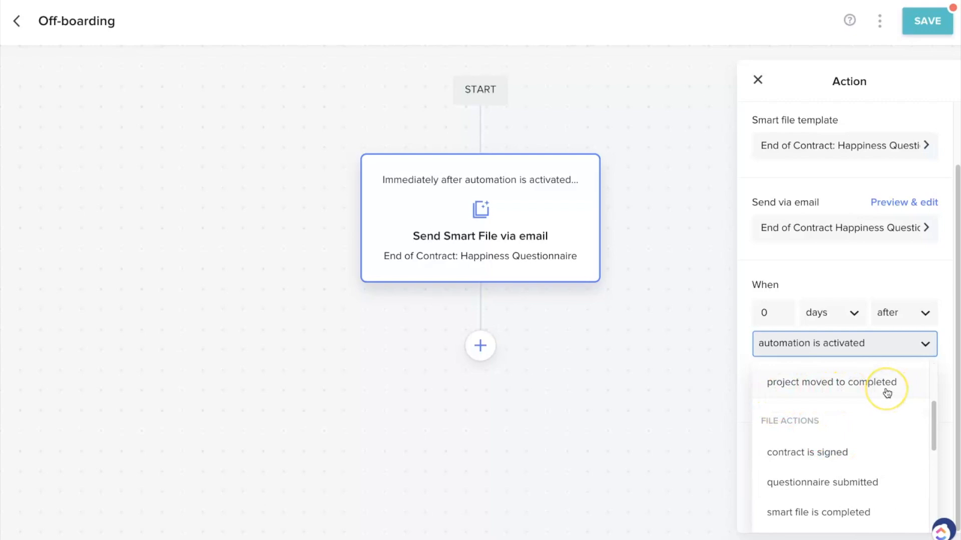
scroll(887, 393, up, 3)
scroll(885, 393, down, 3)
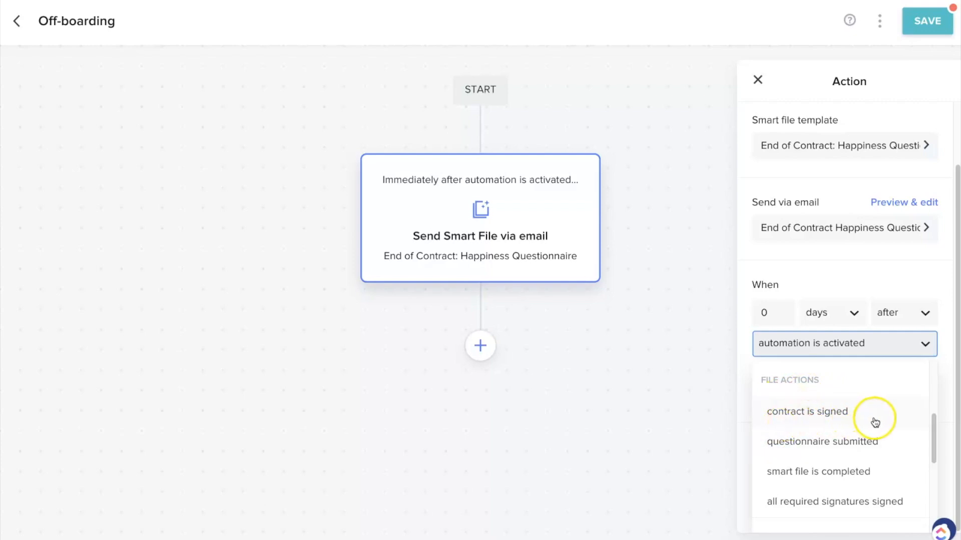
scroll(872, 420, down, 1)
scroll(893, 424, down, 2)
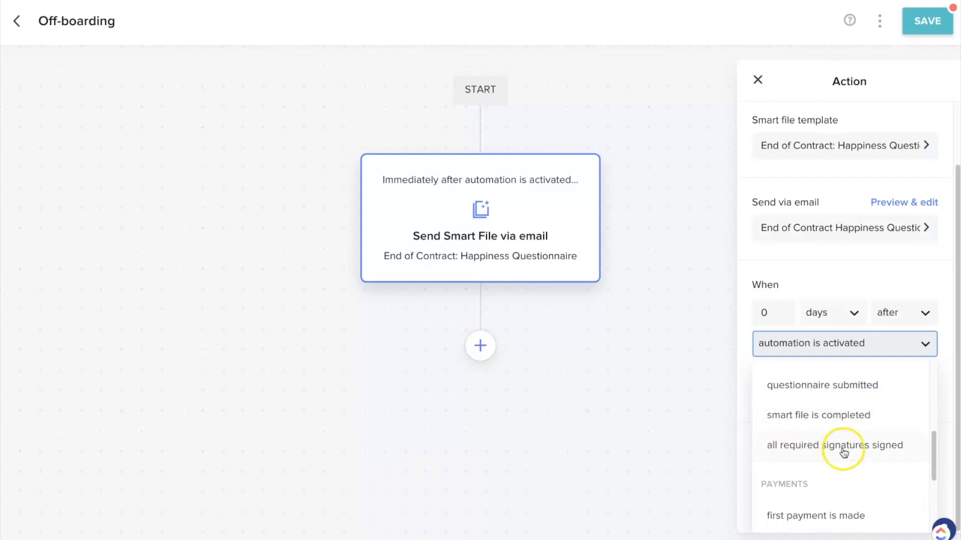
scroll(907, 455, down, 5)
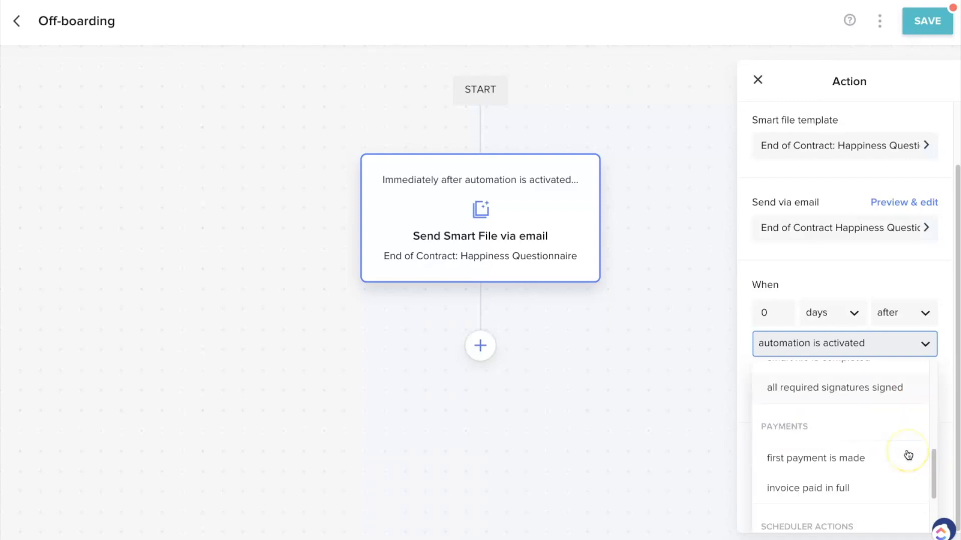
scroll(795, 418, up, 3)
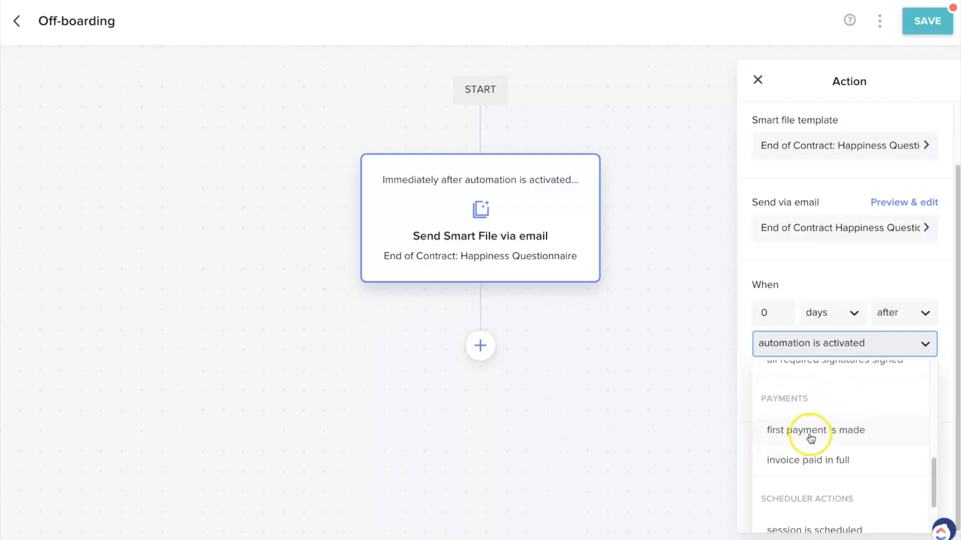
click(871, 438)
scroll(917, 464, down, 2)
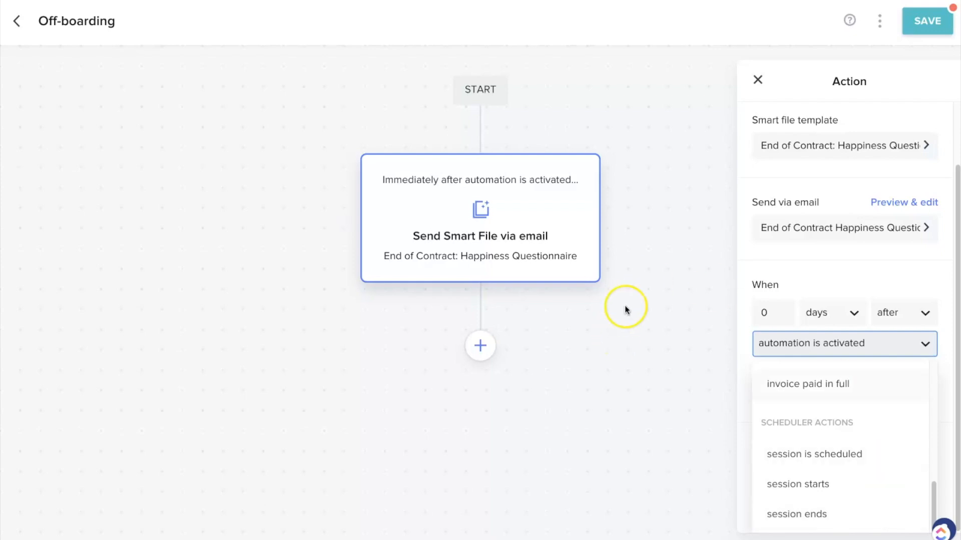
scroll(843, 458, up, 10)
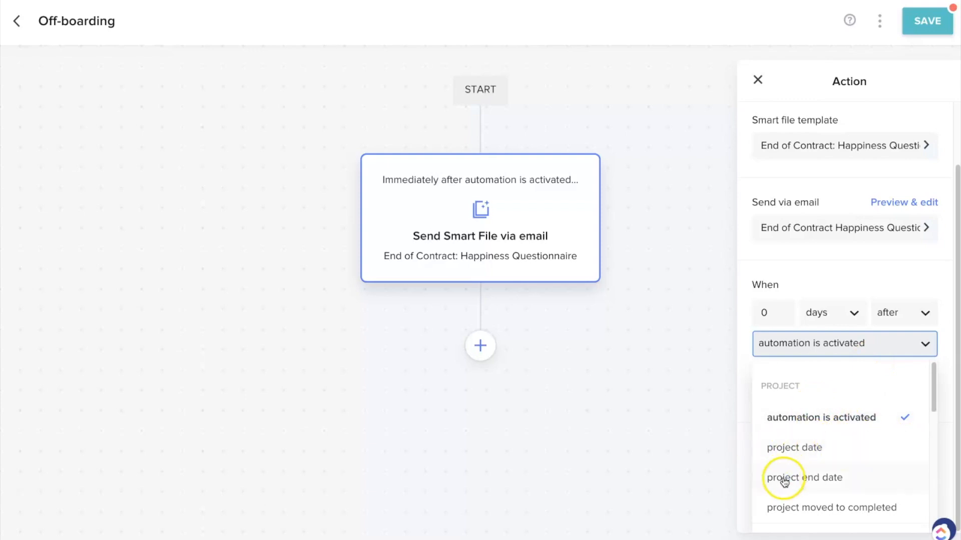
click(845, 479)
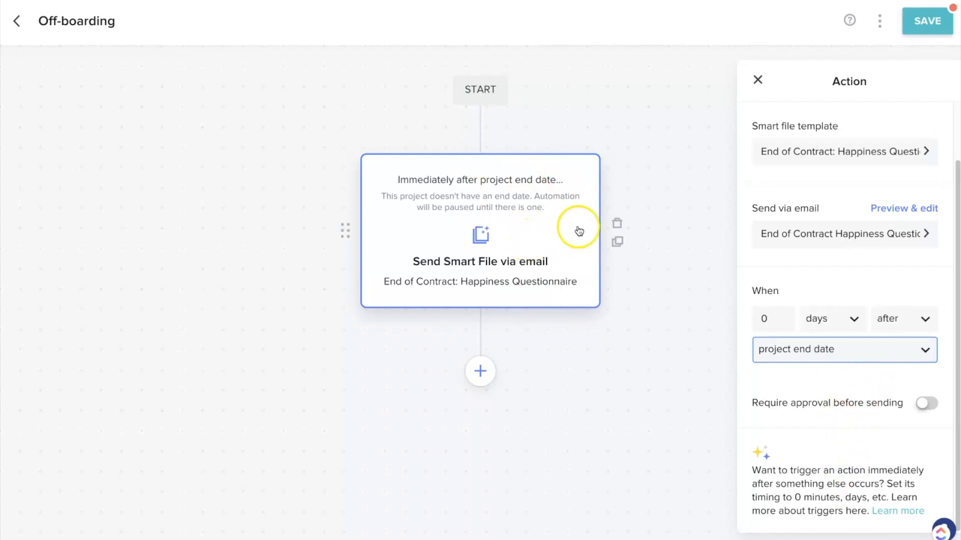
- Require approval before the smart file email is sent
click(928, 405)
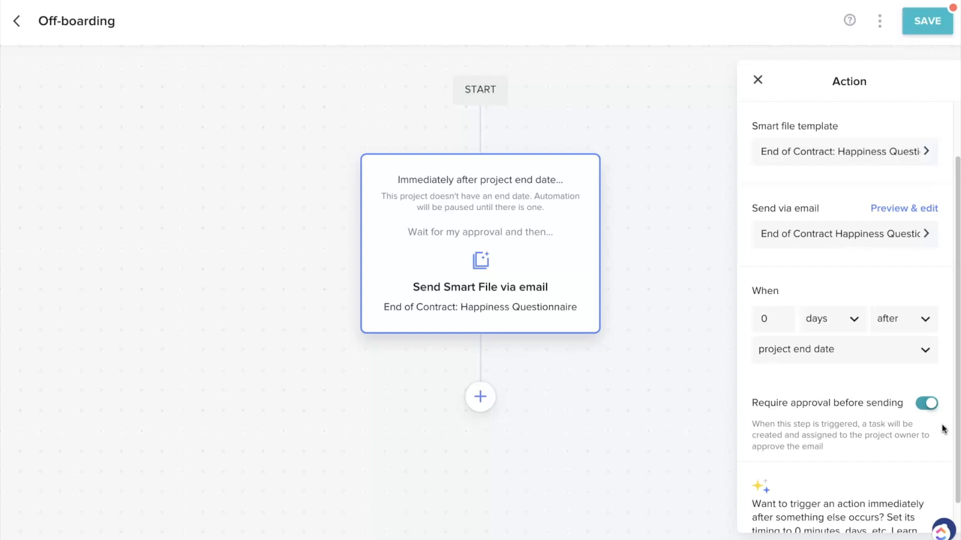
click(757, 80)
click(575, 239)
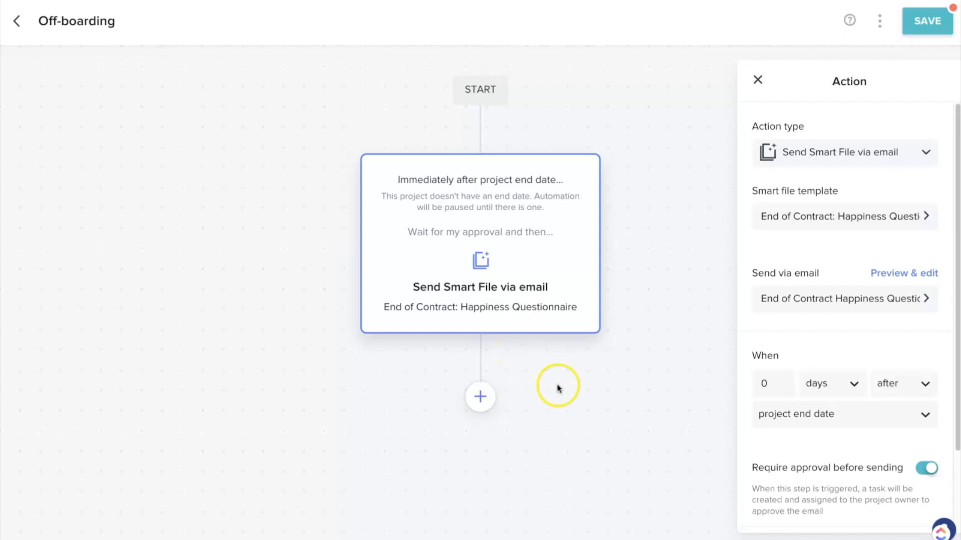
- Add a Send Email action after the smart file and start a new email template with the subject "How's it going?"
click(481, 400)
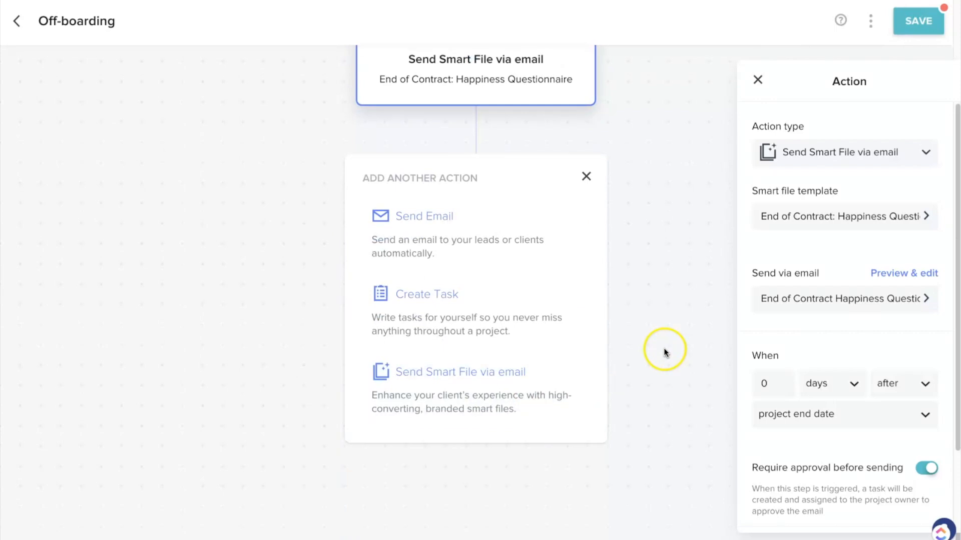
click(433, 254)
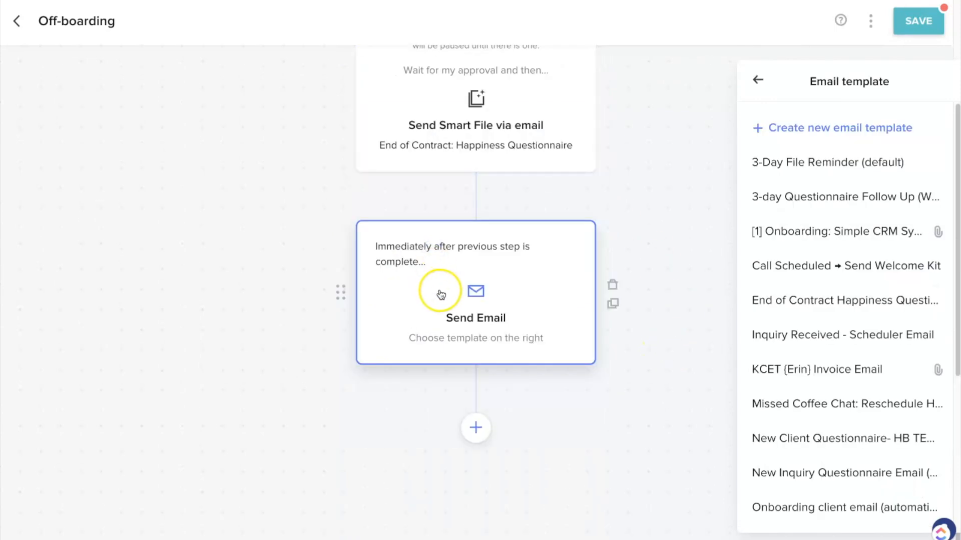
click(864, 130)
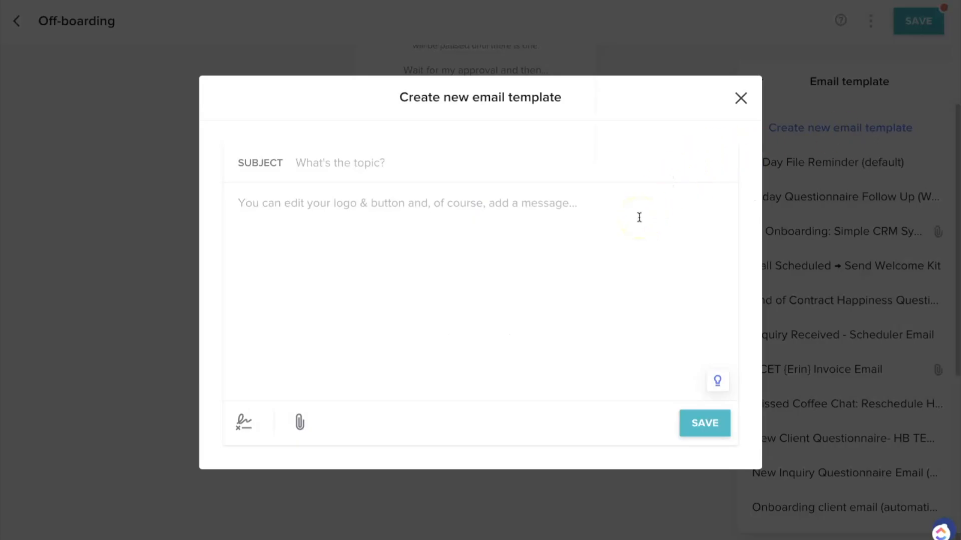
text(How's it going?)
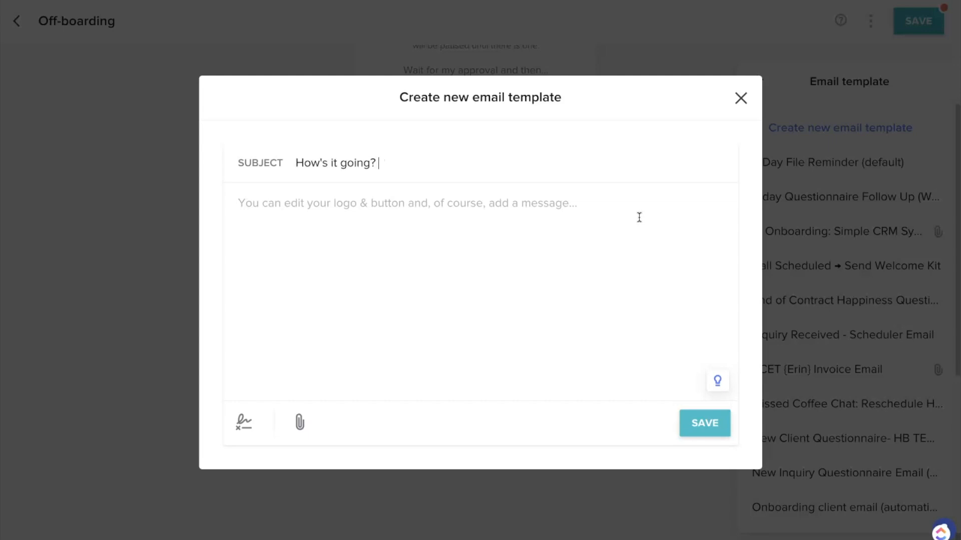
- Begin the email body with the greeting "Hello again," followed by a blank line
click(639, 280)
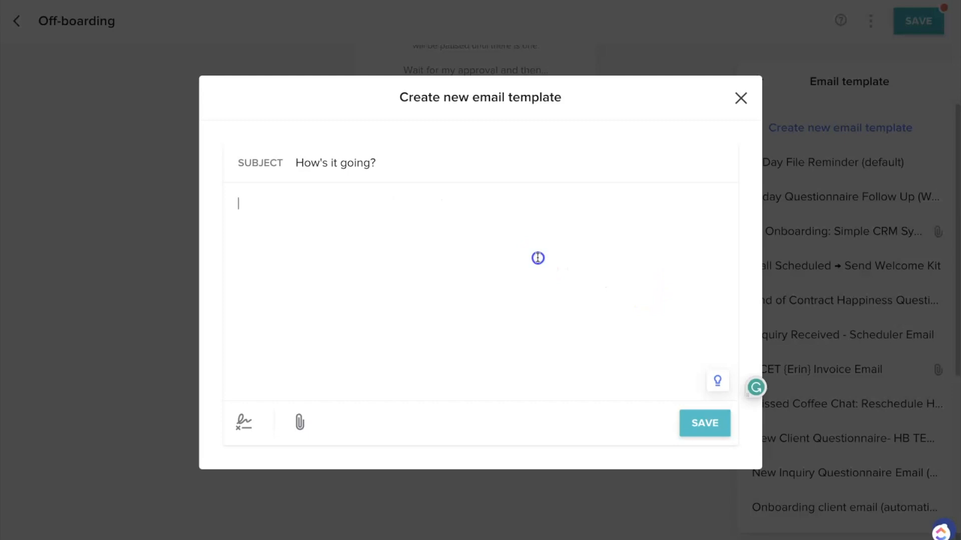
click(296, 398)
text(J)
text(Hello agd)
key(BackSpace)
text(ain,)
key(Return)
key(Return)
- Write the line "Checking in with you. It's been a minute..." below the greeting, correcting the spelling of "minute"
text(Ch)
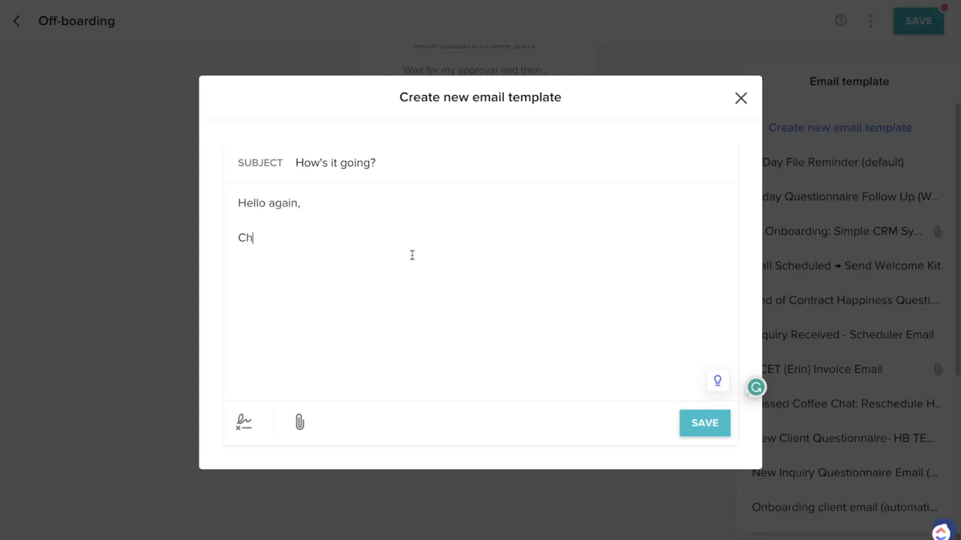
text(ecking in with you.)
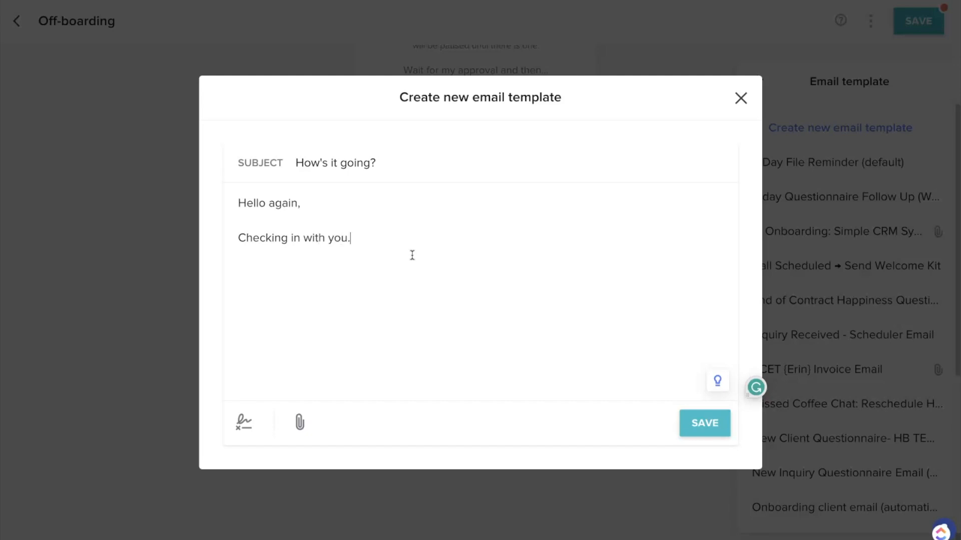
text( It's been a mintue...)
key(Return)
key(Return)
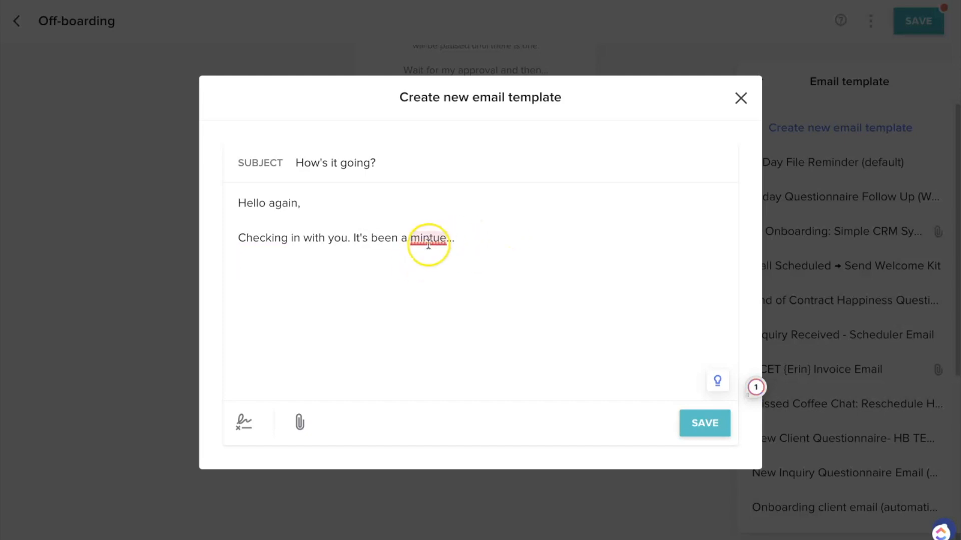
click(429, 241)
click(429, 258)
click(305, 287)
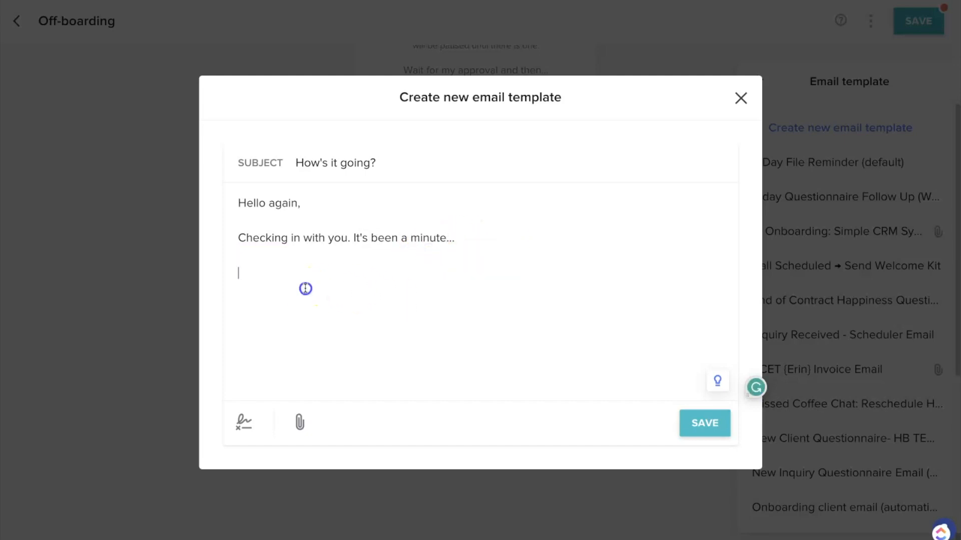
- Add the line "Let' me know if there is anything I do to support you.", accepting the suggested grammar correction
text(Let' me know if there anyt)
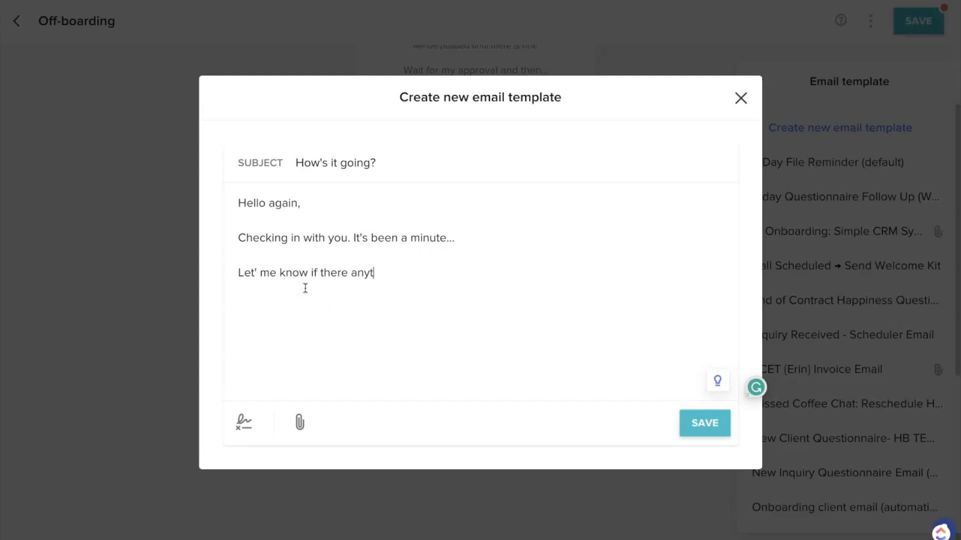
text(hing I c)
text(o to support)
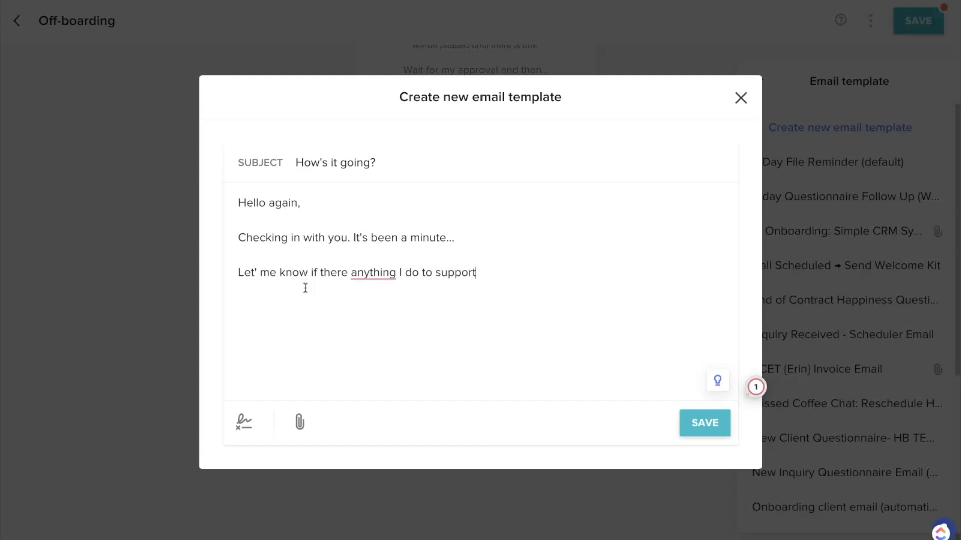
text( you.)
click(369, 273)
click(376, 306)
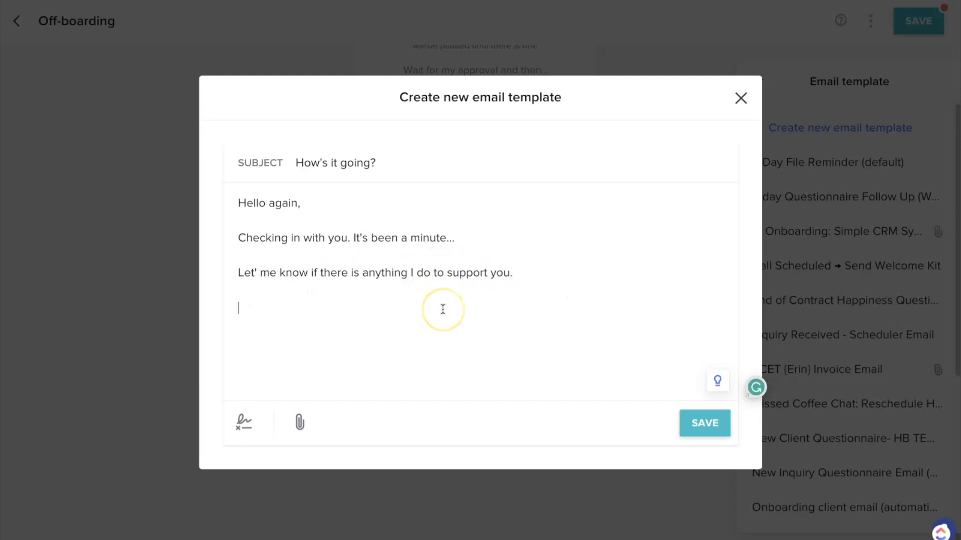
- Sign off the email with the sender's first name after a tilde and insert the saved email signature below
text(~Nicole)
key(Return)
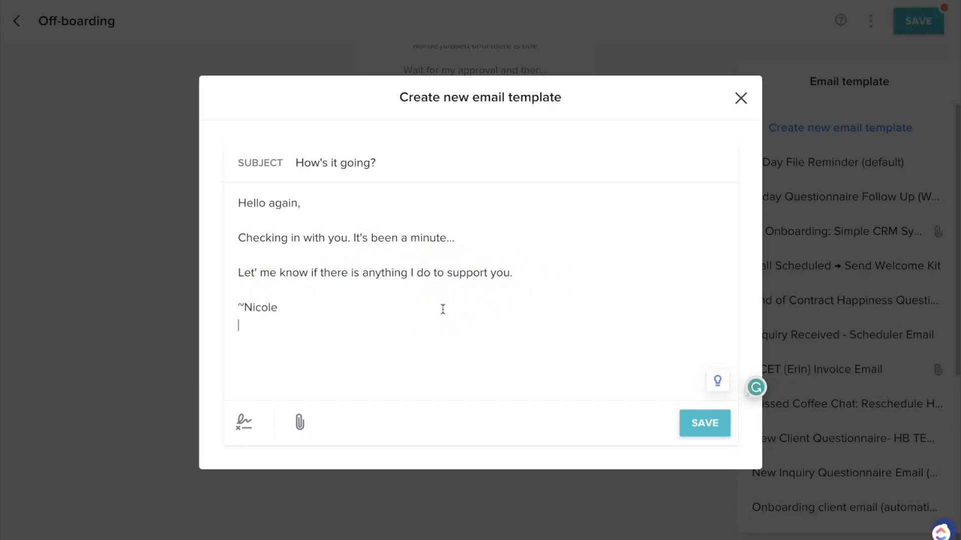
click(245, 423)
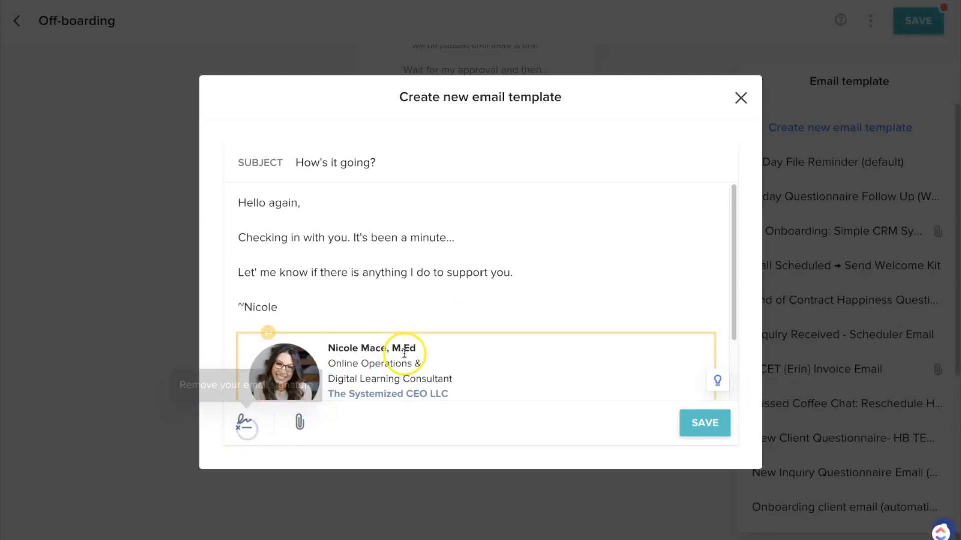
- Review the finished check-in email and save it as a template named "How's it going? (6 mo. check-in)"
scroll(476, 305, down, 2)
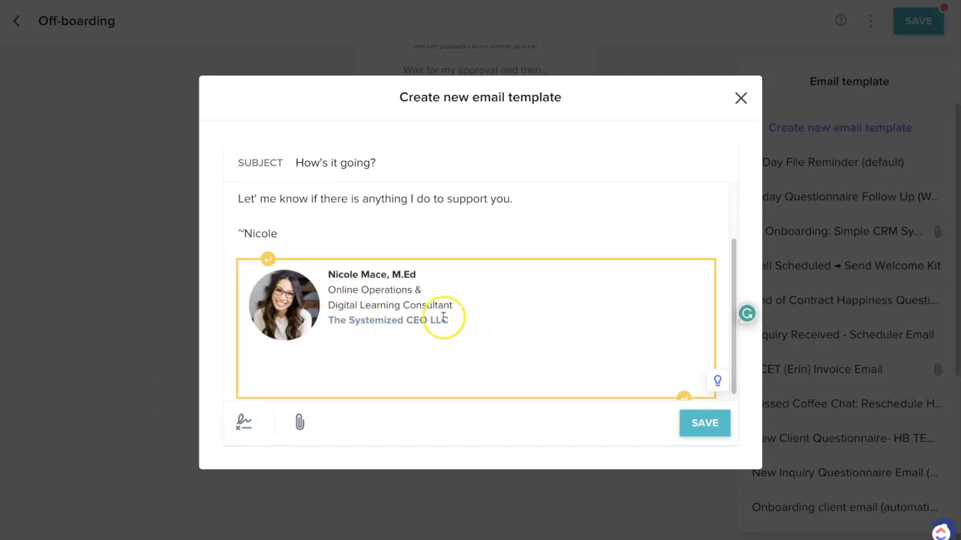
scroll(444, 305, up, 2)
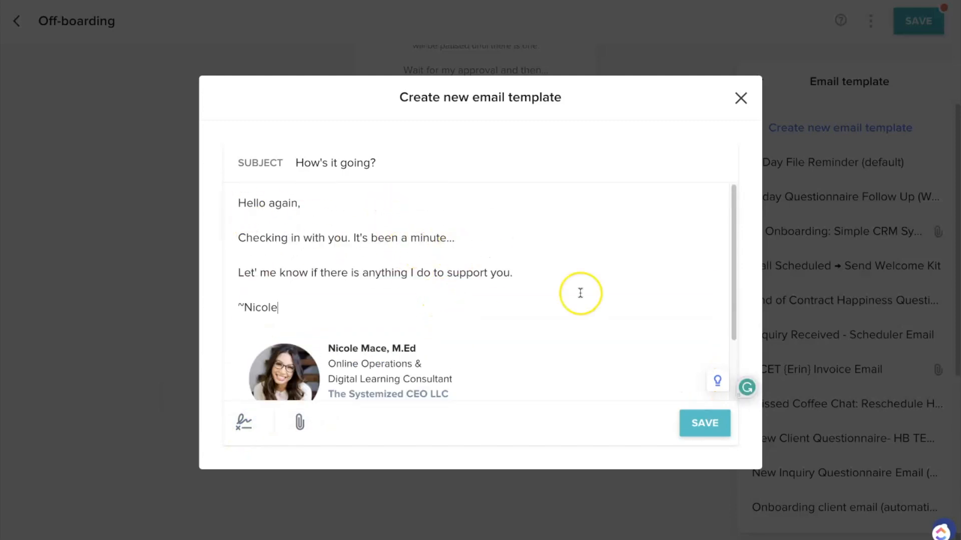
click(705, 423)
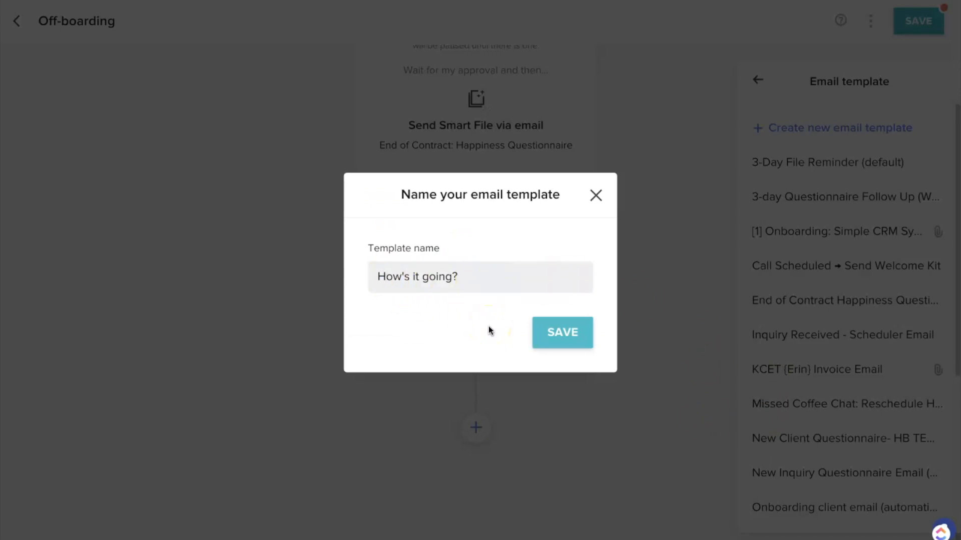
text((6 mo. check-in_))
key(BackSpace)
key(BackSpace)
text())
click(581, 348)
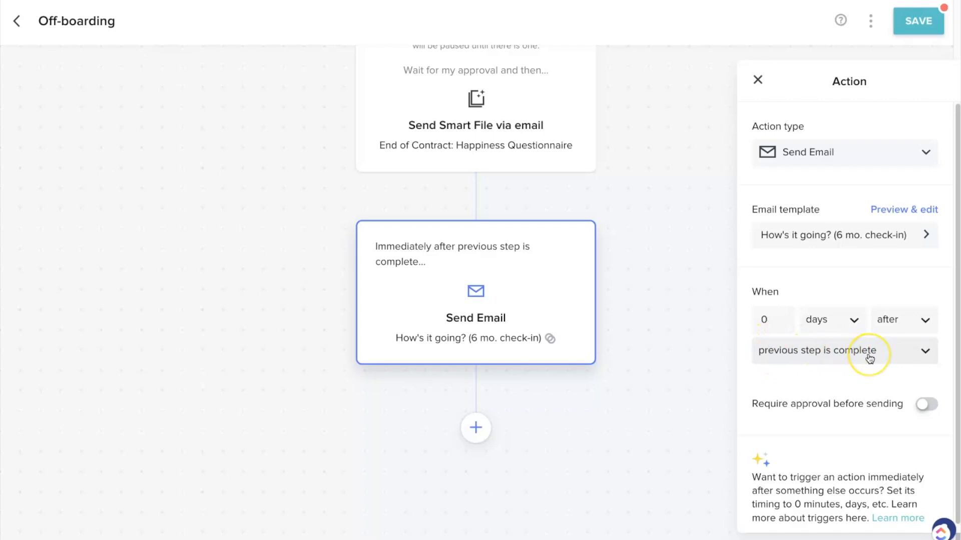
- Set the check-in email to send 24 weeks after the previous step is complete
click(854, 319)
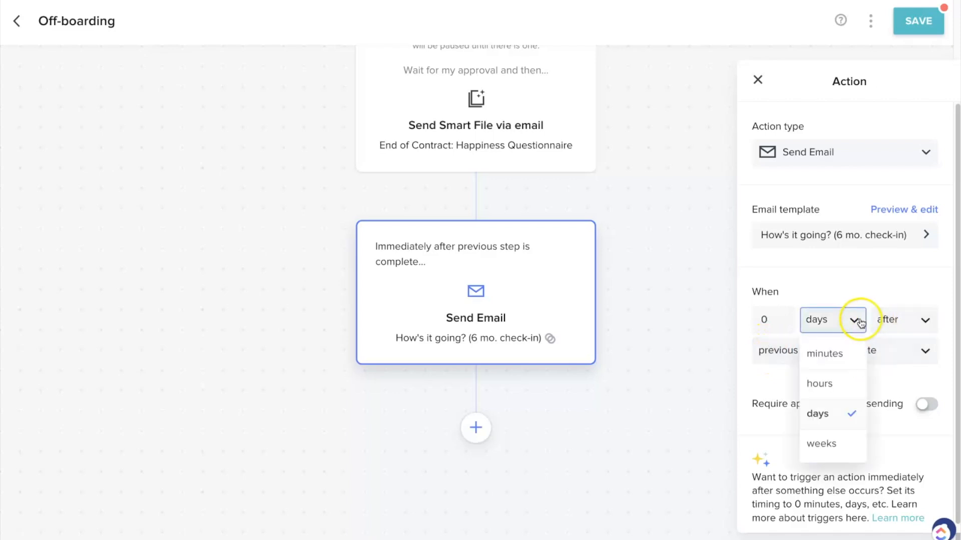
click(823, 447)
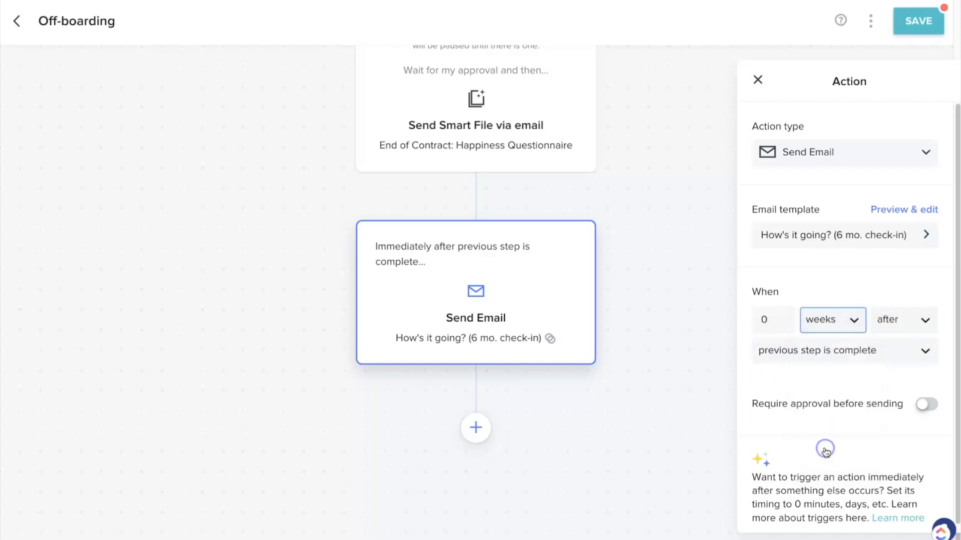
click(786, 322)
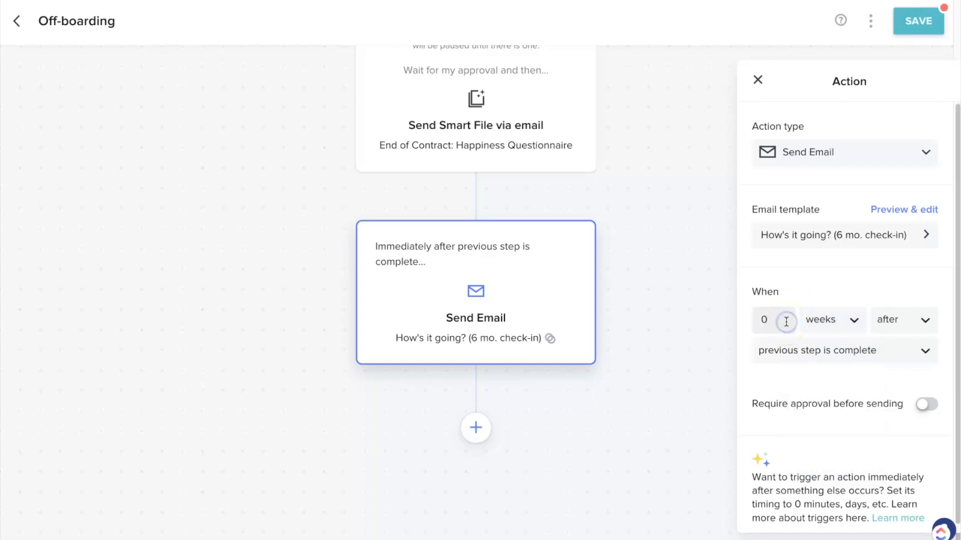
key(BackSpace)
text(24)
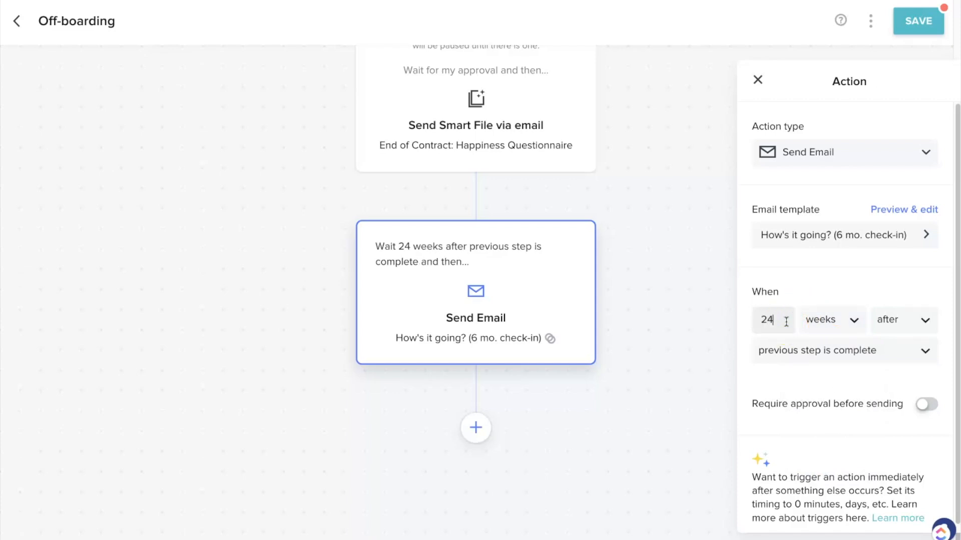
click(863, 264)
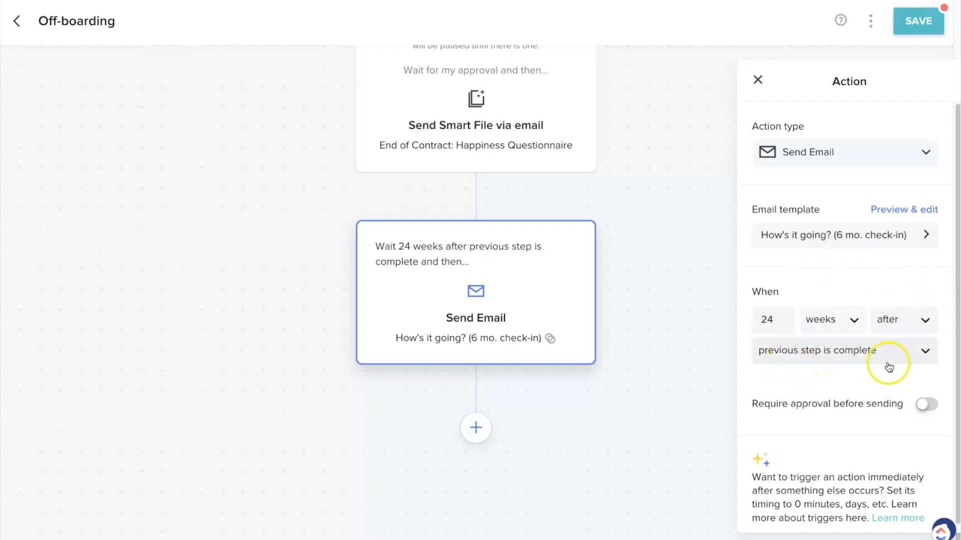
- Require approval before sending the check-in email, save the Off-boarding automation, and return to the automations list
click(926, 405)
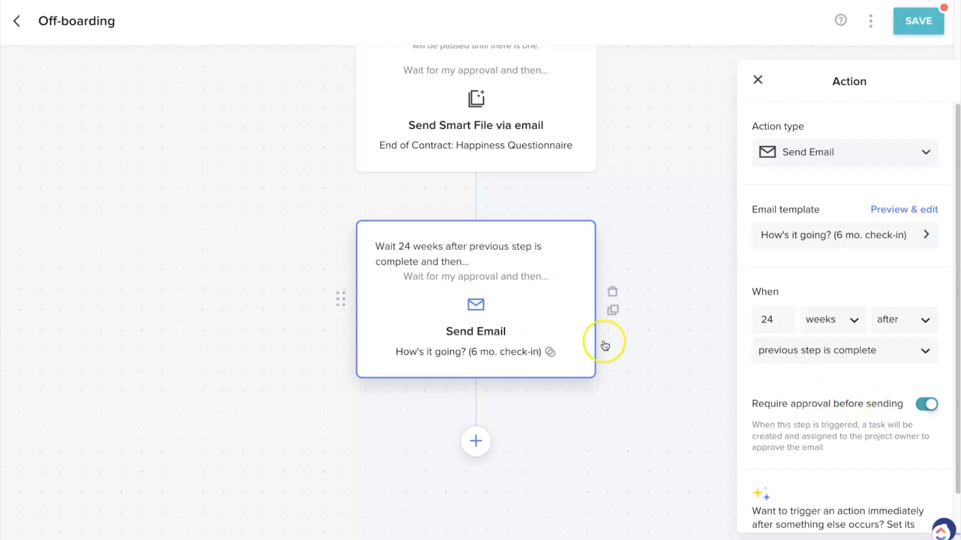
scroll(637, 339, up, 3)
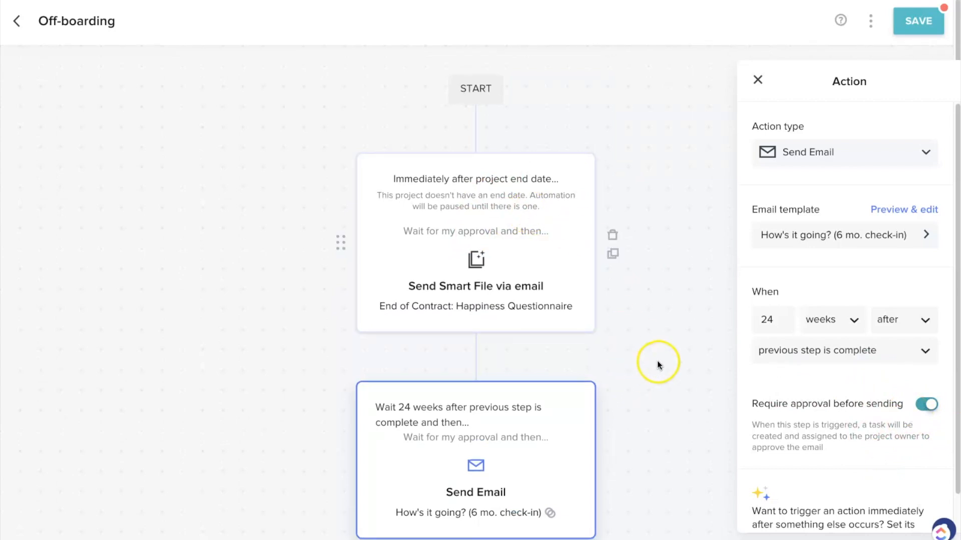
scroll(656, 361, down, 1)
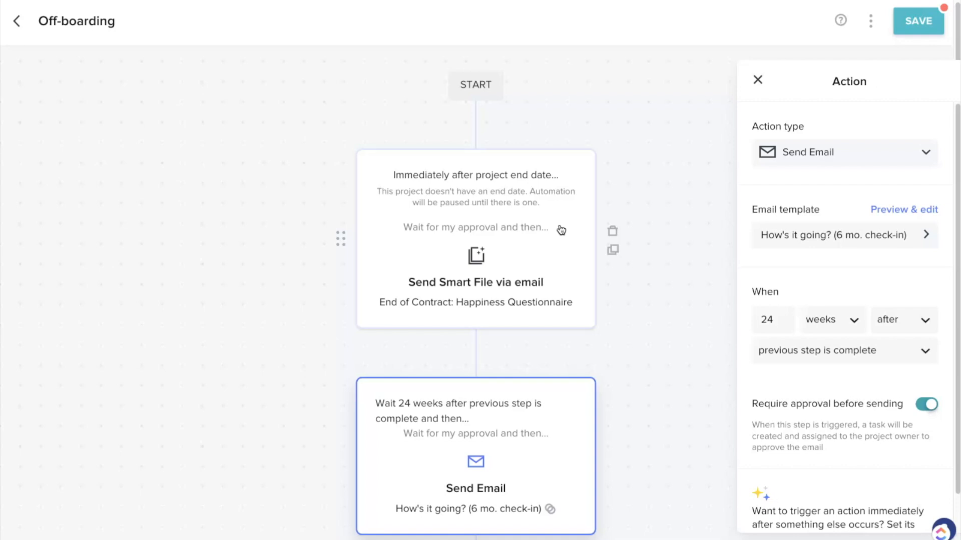
scroll(563, 241, down, 3)
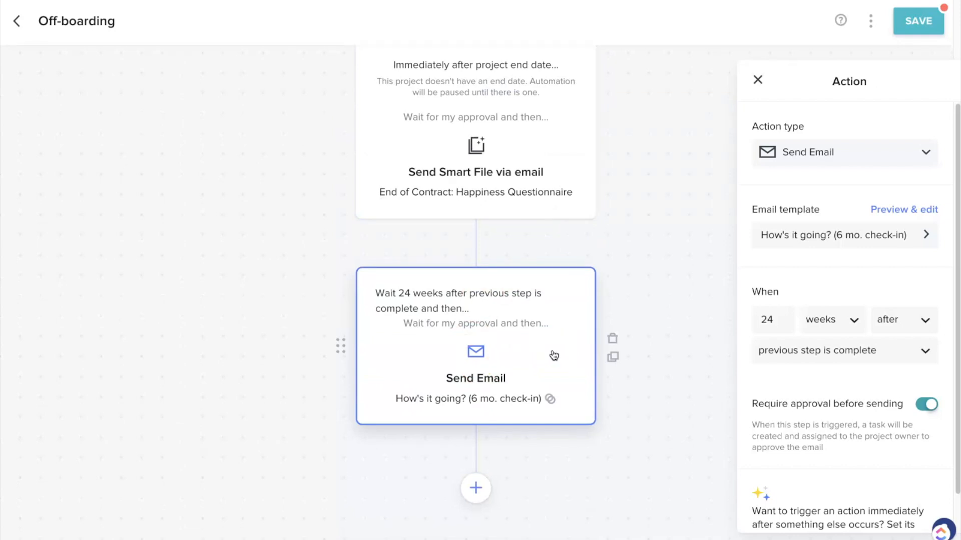
click(919, 23)
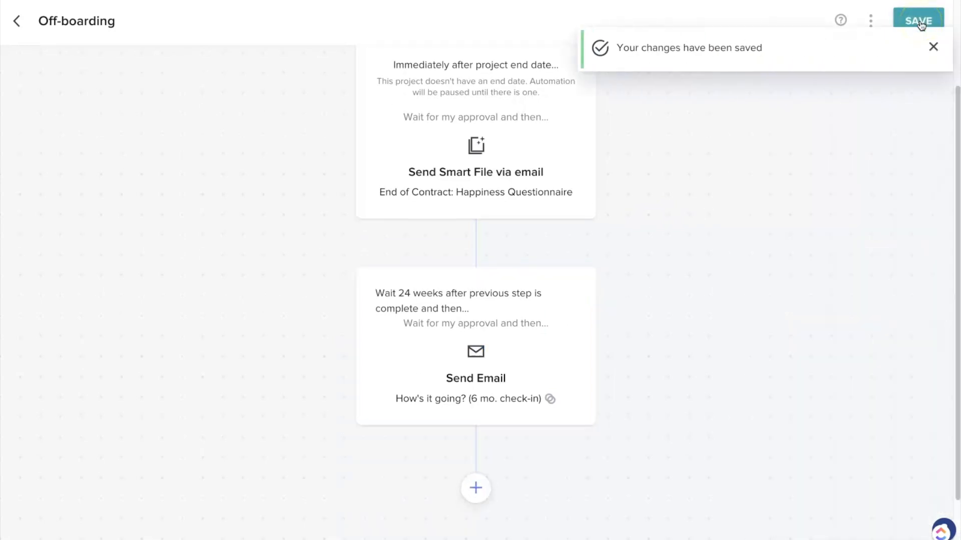
click(18, 25)
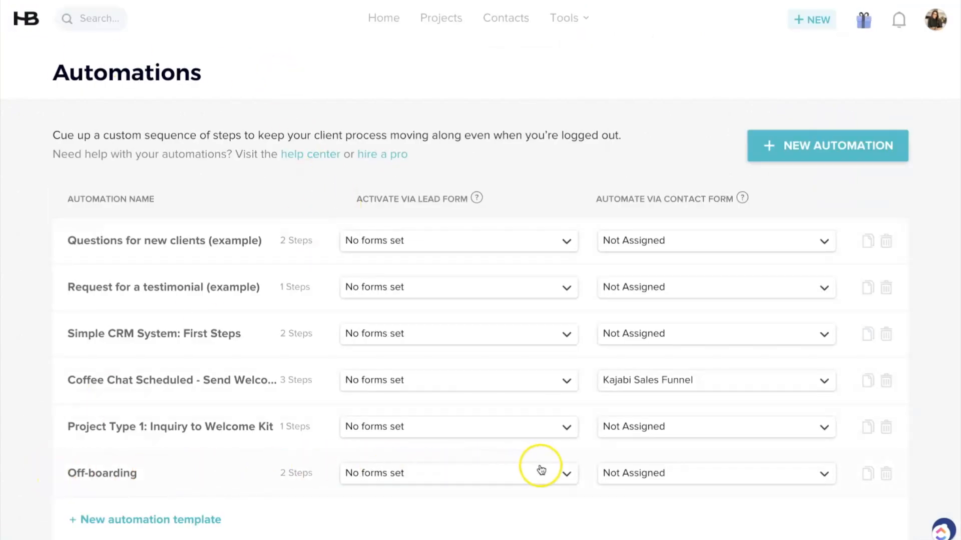
- Assign the Off-boarding automation's contact form trigger to Sweet Sales System {DFY}, ClickUp VIP Services, Operations Strategist and Scale Impact Program Dev
click(458, 481)
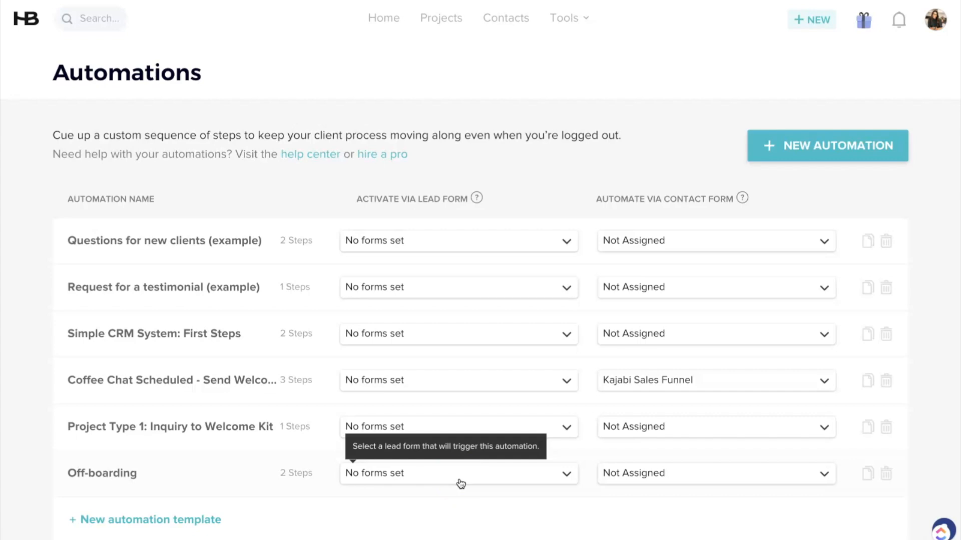
click(611, 475)
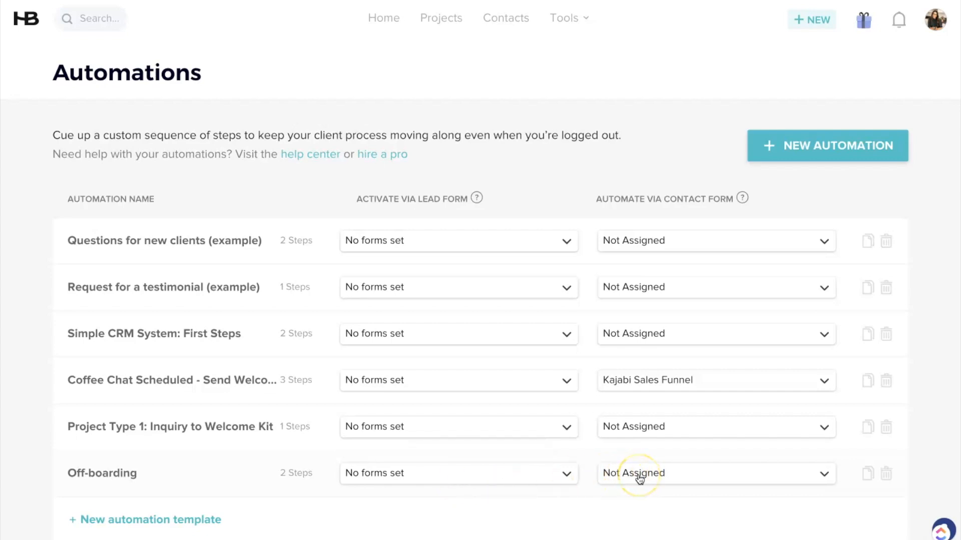
click(716, 479)
scroll(724, 453, down, 3)
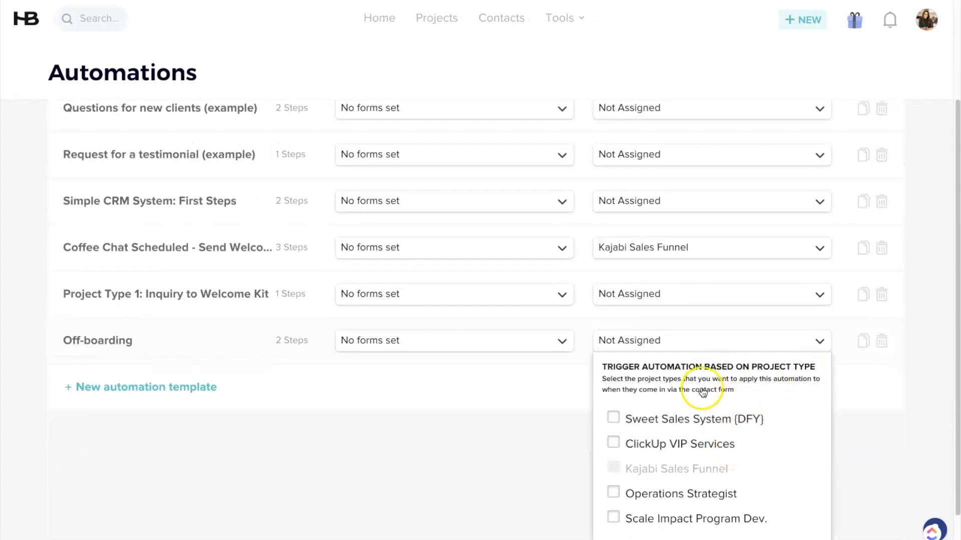
click(613, 420)
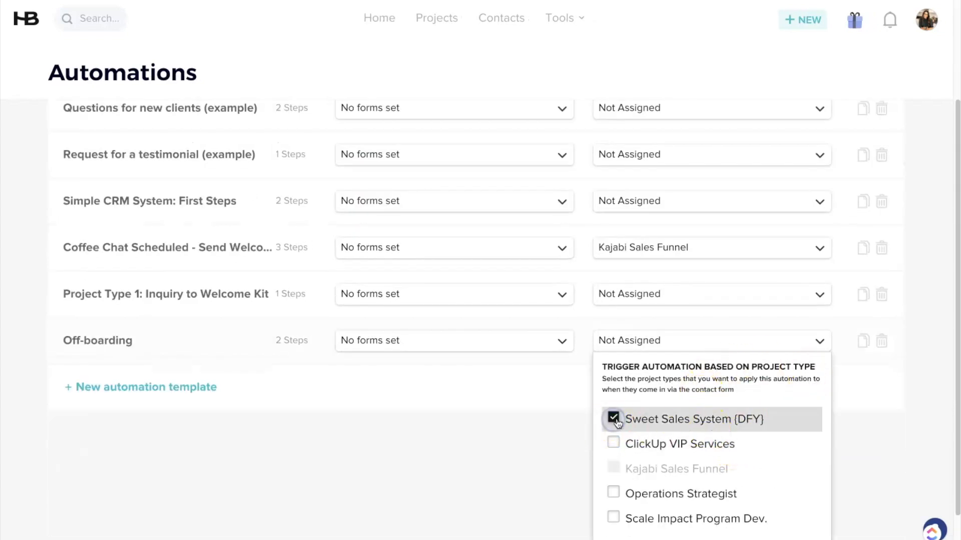
click(615, 443)
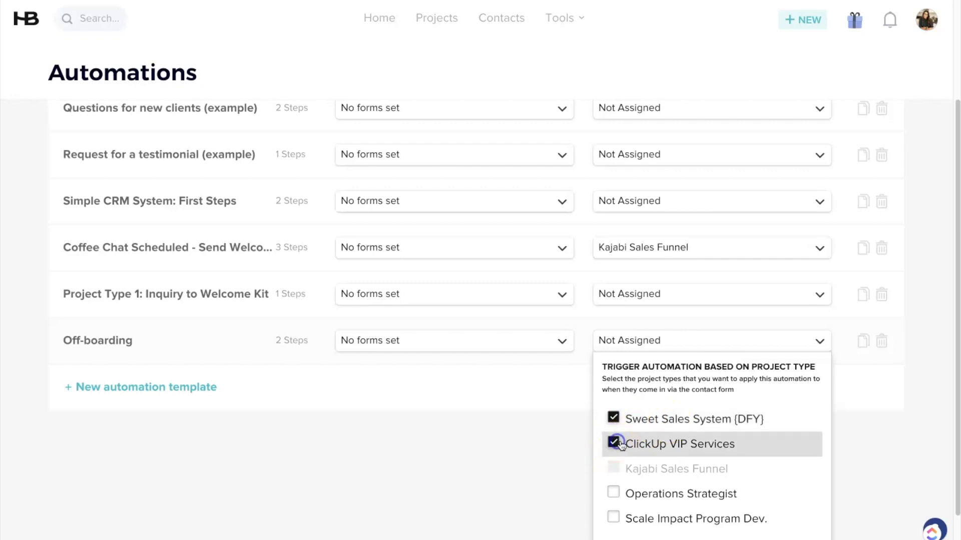
scroll(621, 445, down, 1)
click(615, 452)
click(738, 473)
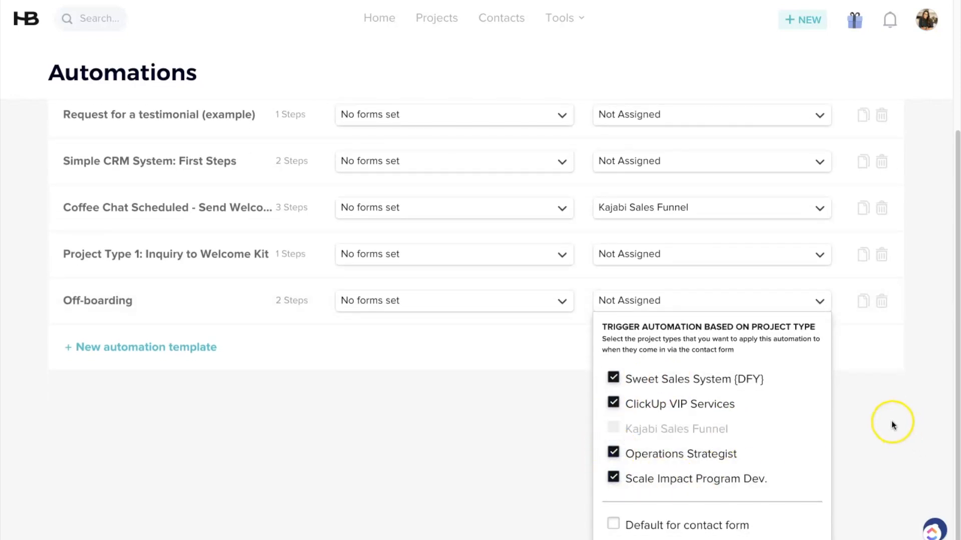
- Close the project type choices and read the explanation of automating via contact form
scroll(866, 421, up, 1)
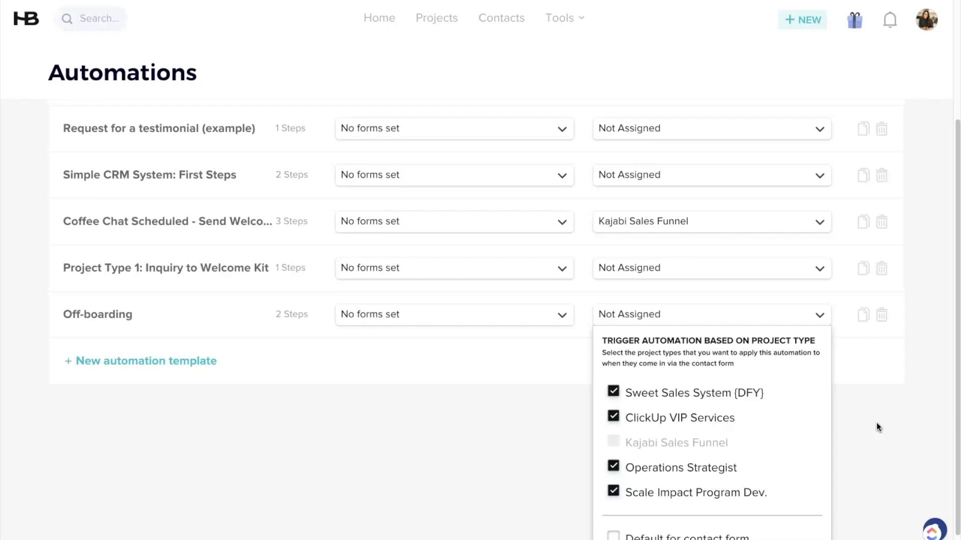
scroll(876, 422, up, 1)
scroll(876, 422, up, 1)
click(671, 145)
drag(659, 151, 732, 150)
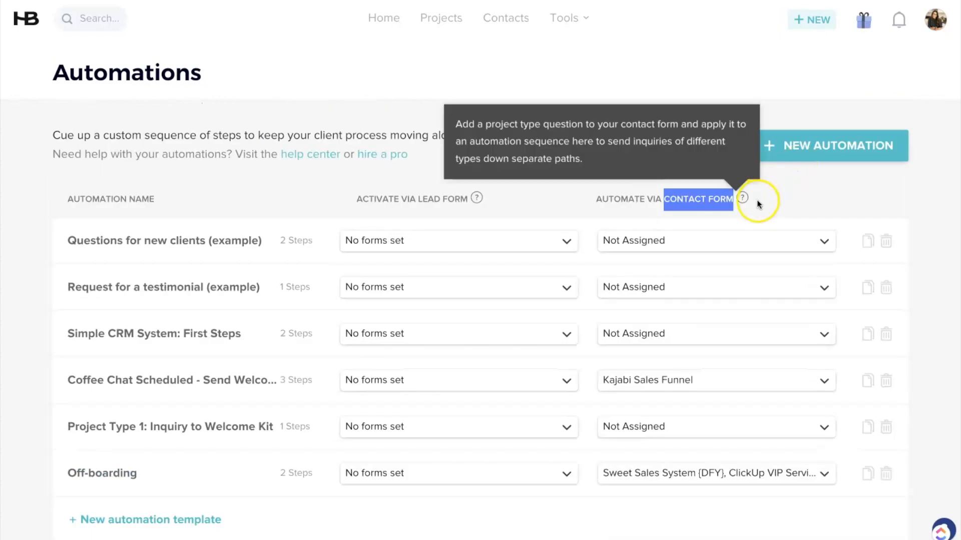
click(726, 204)
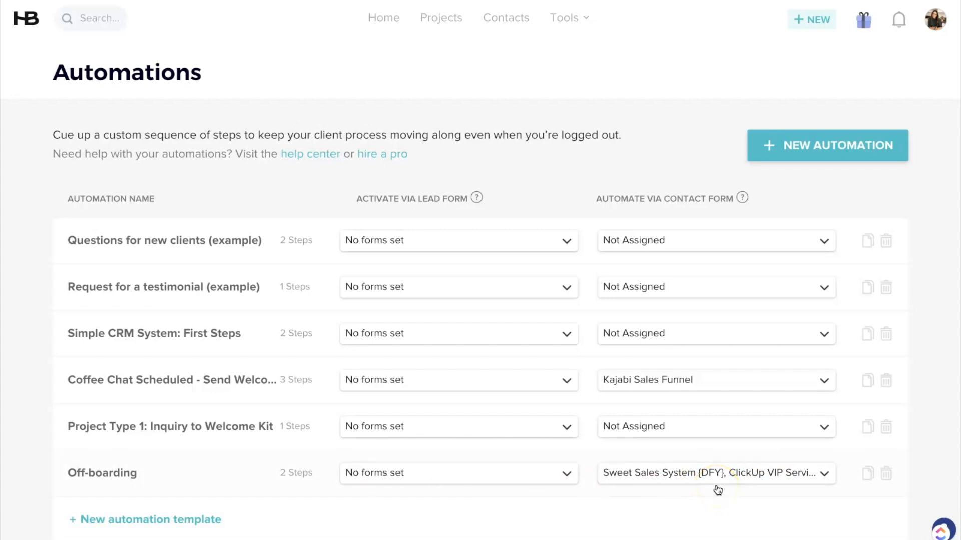
- Start a new blank automation and leave it without adding any action
click(858, 138)
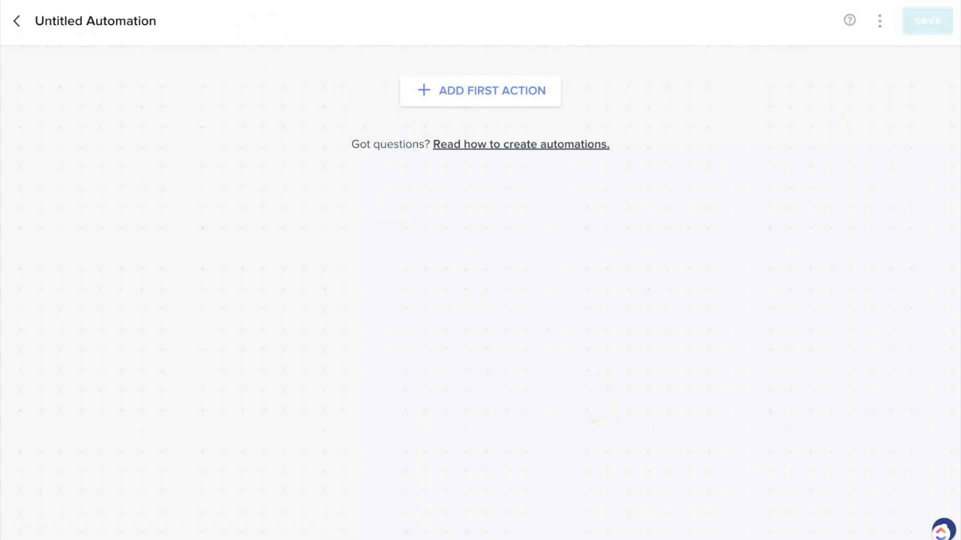
click(16, 21)
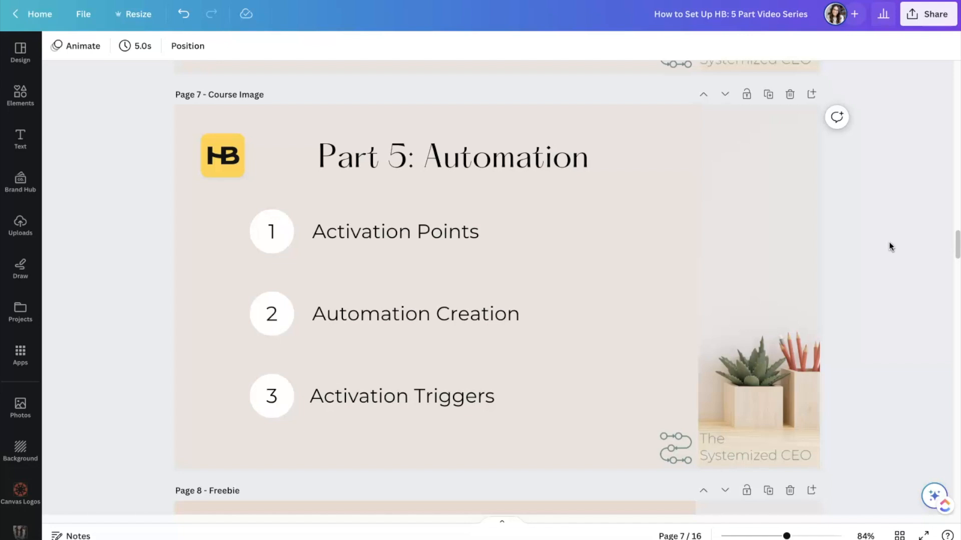
- Browse the Canva presentation from the Part 5: Automation slide to the Done-for-You Sweet Sales System slide on page 9
scroll(881, 251, down, 5)
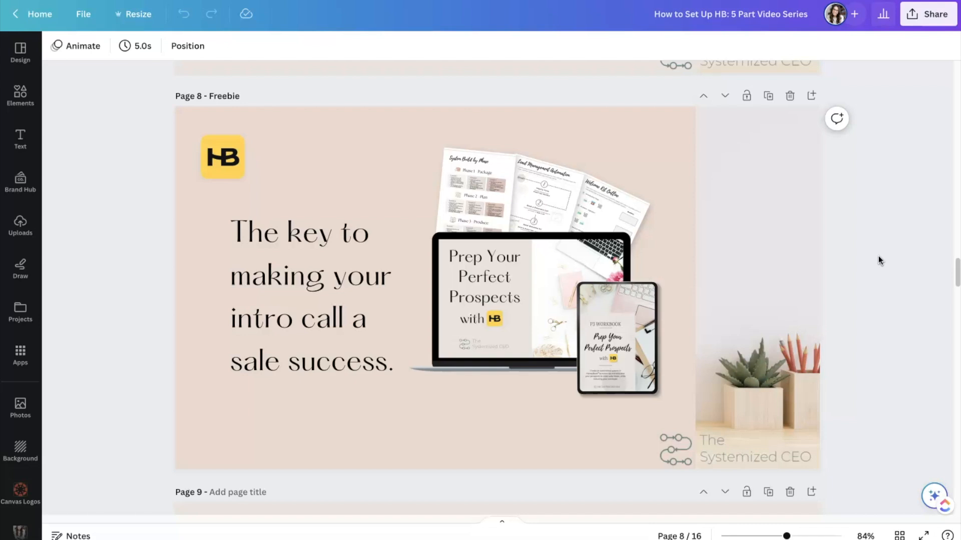
scroll(878, 260, down, 8)
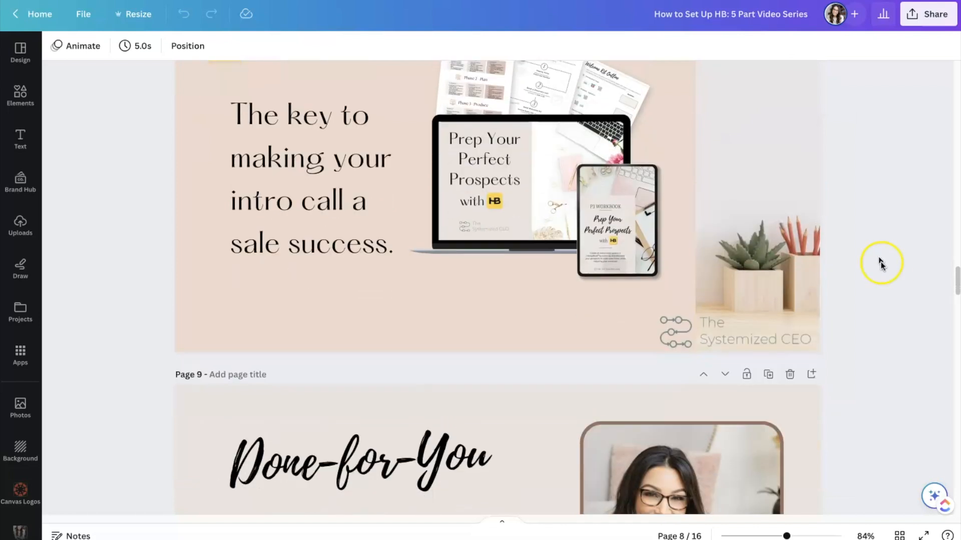
click(885, 275)
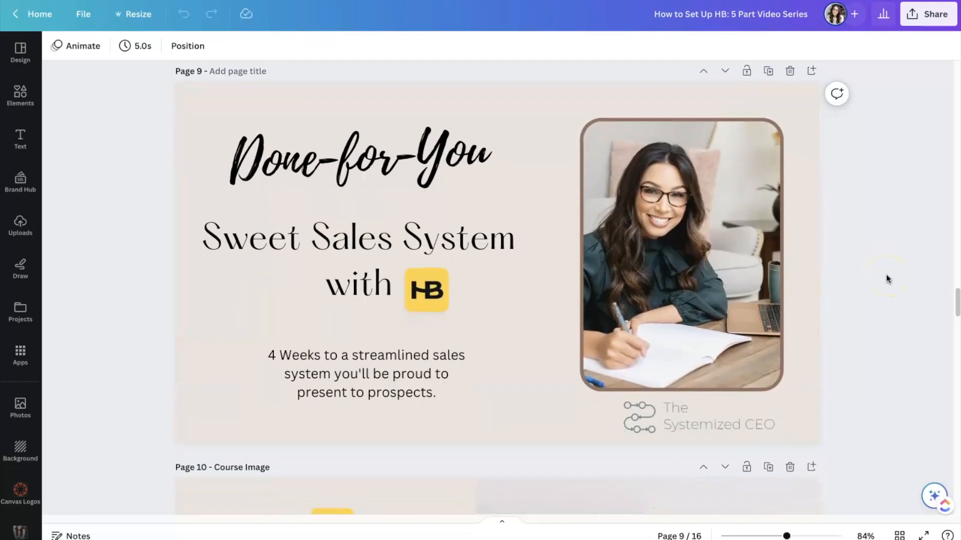